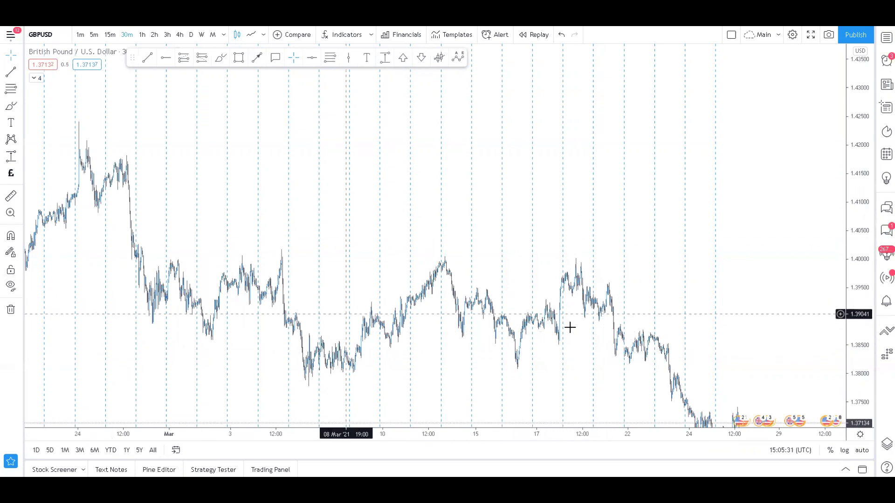
- Sketch a rising zigzag of higher highs and higher lows in an empty chart area, with a horizontal brush line below the latest low
scroll(809, 372, down, 5)
scroll(824, 349, up, 7)
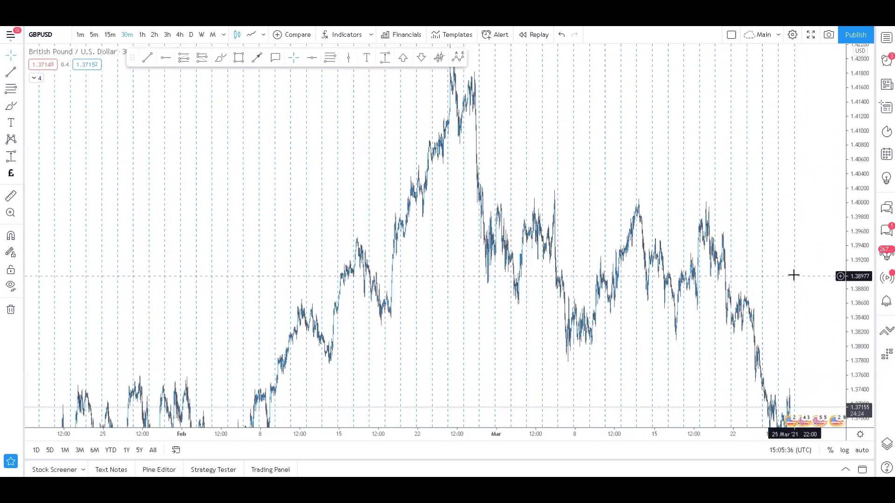
scroll(771, 331, up, 5)
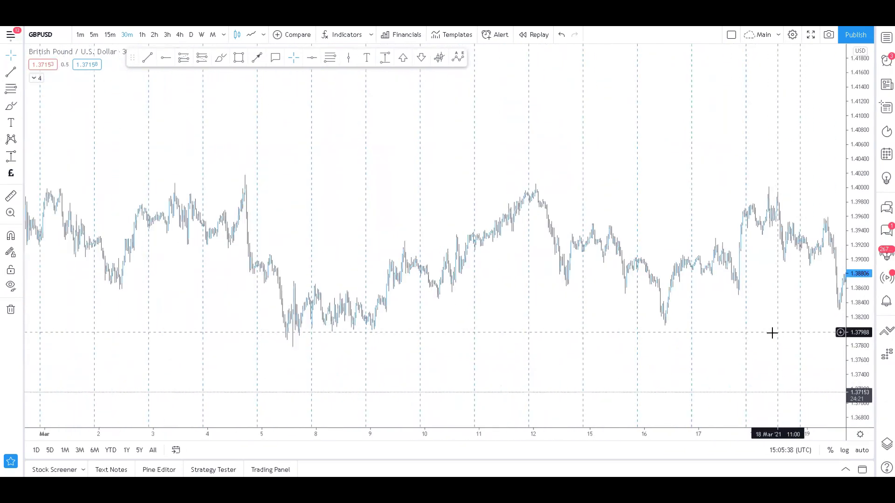
scroll(659, 333, down, 3)
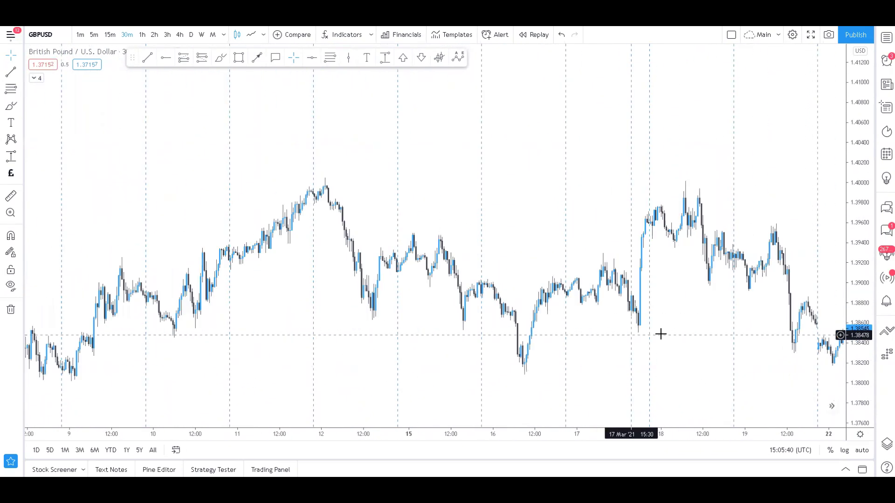
drag(510, 148, 251, 442)
mouse_move(209, 336)
mouse_down()
mouse_move(225, 222)
mouse_move(260, 285)
mouse_move(321, 133)
mouse_move(399, 133)
mouse_move(449, 70)
mouse_up()
drag(340, 202, 565, 209)
click(4, 59)
drag(556, 172, 531, 239)
drag(389, 233, 536, 238)
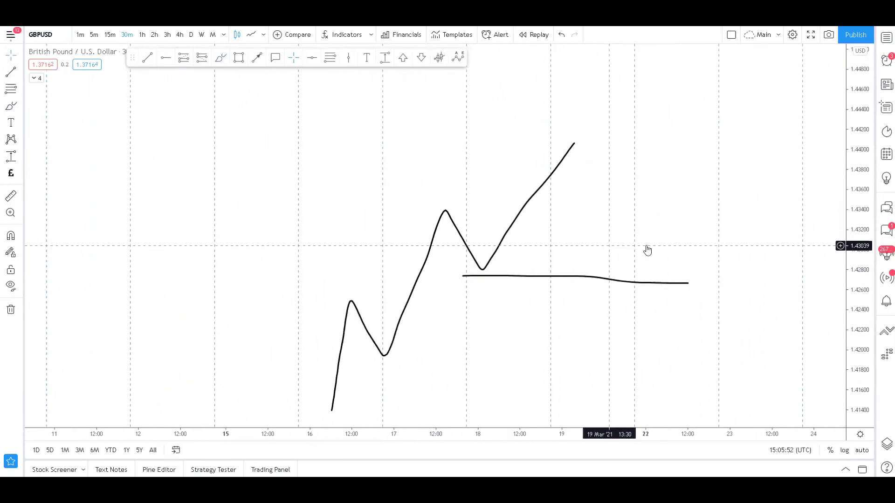
- Invert the price scale to flip the sketch, and restore the scale's regular direction
right_click(856, 209)
click(828, 279)
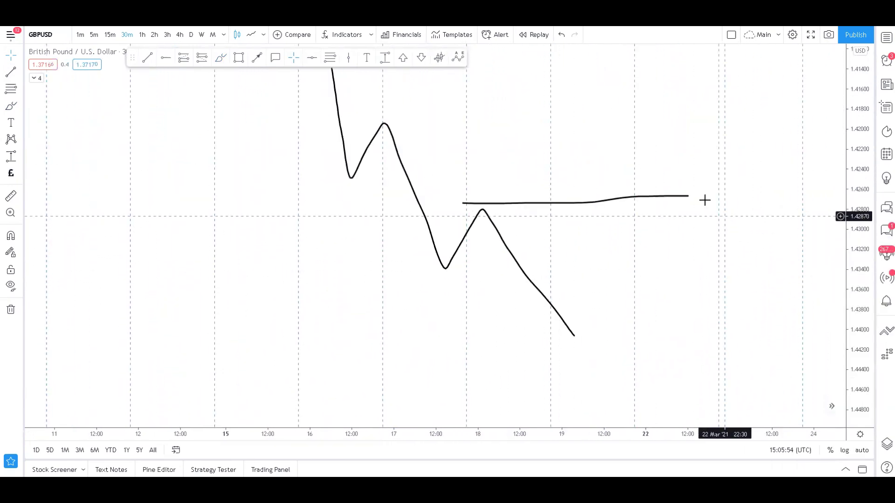
right_click(858, 207)
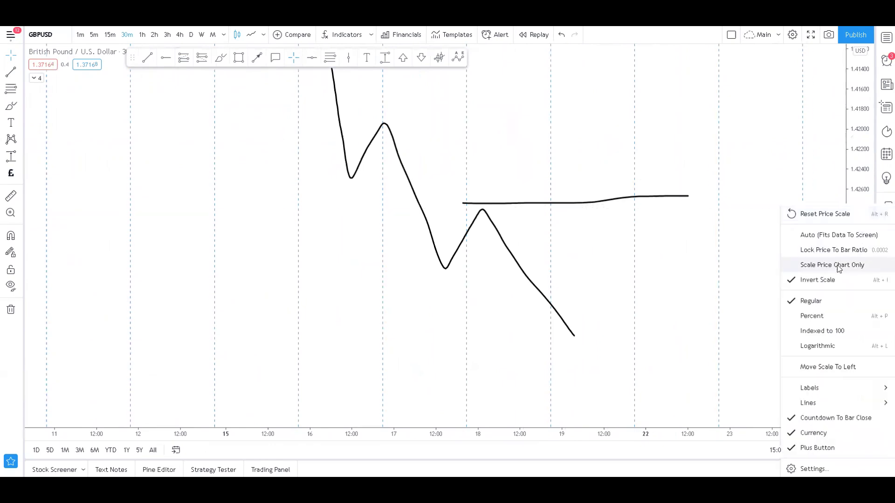
click(828, 279)
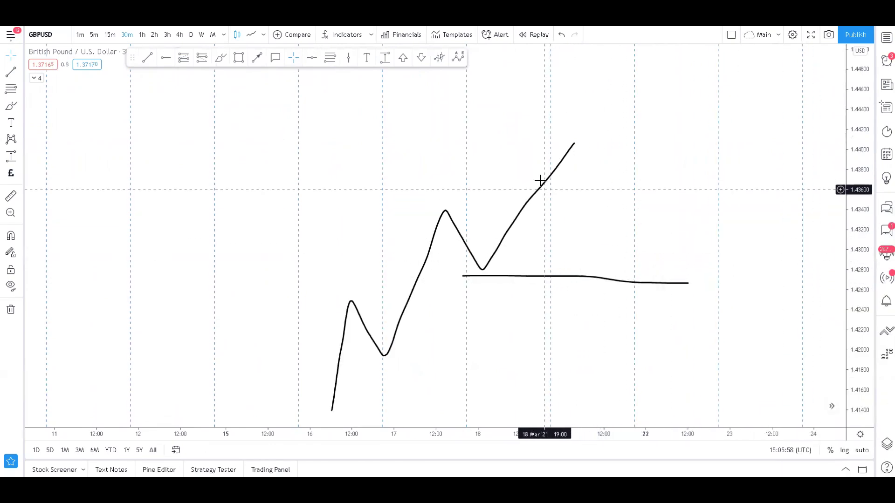
- Mark the sketch's peak with a horizontal brush line, and raise both the last leg and that line to about 1.446
click(220, 59)
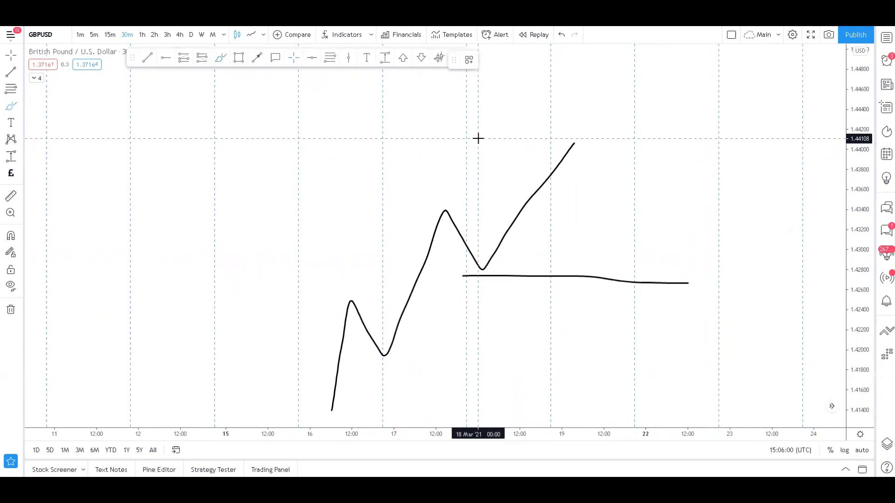
drag(456, 139, 690, 141)
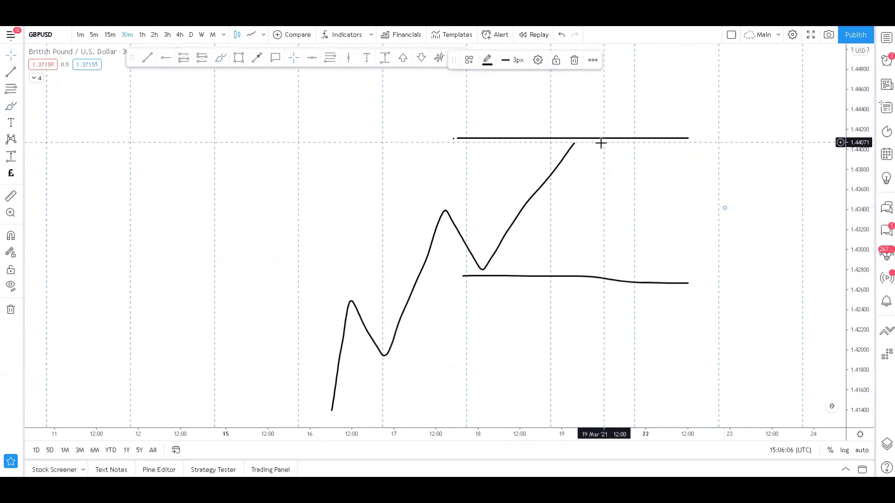
click(220, 58)
drag(573, 143, 610, 92)
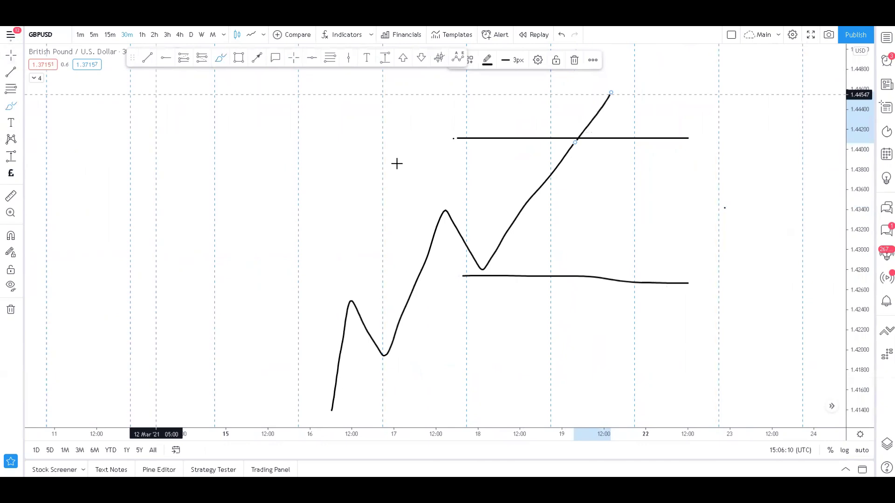
mouse_move(529, 140)
mouse_down()
mouse_move(556, 89)
mouse_move(548, 90)
mouse_up()
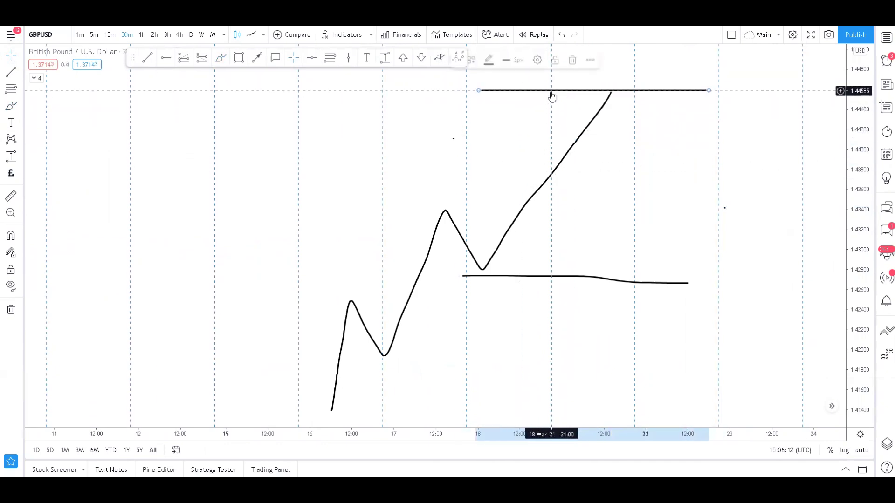
click(617, 228)
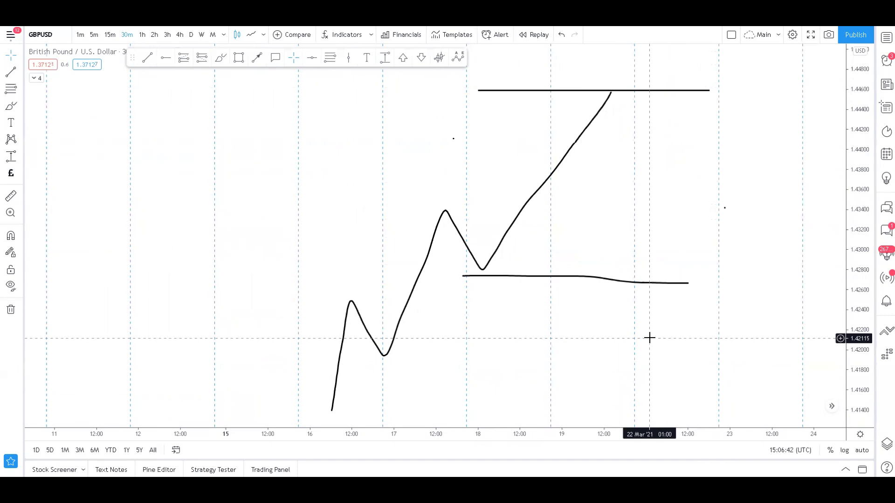
- Return to the GBPUSD candles and set the chart to the 4-hour timeframe
drag(534, 394, 615, 89)
click(178, 36)
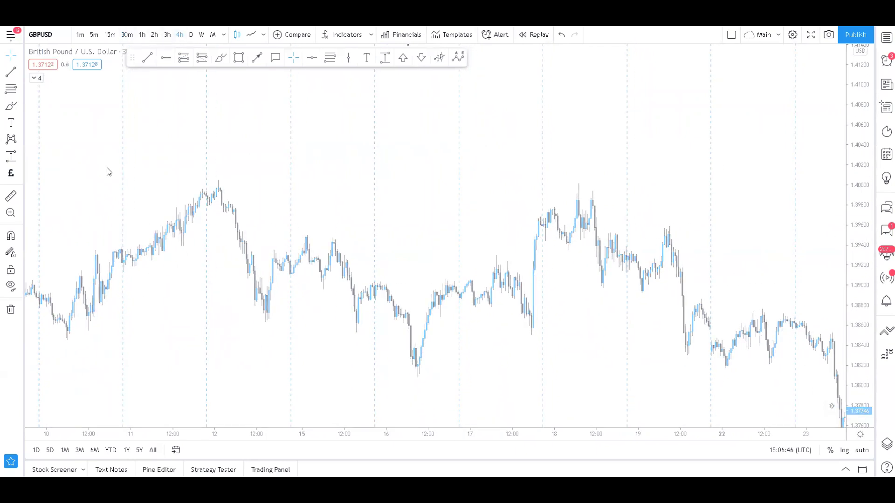
scroll(540, 180, up, 10)
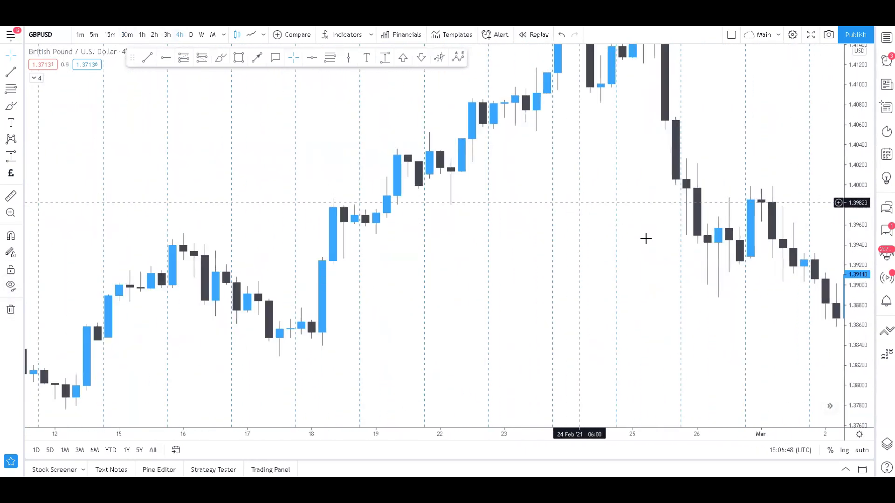
- Draw a horizontal trend line at about 1.3907 from the 5 March swing high across to 8 March
drag(673, 250, 307, 307)
scroll(311, 309, down, 5)
drag(695, 329, 450, 267)
drag(569, 156, 589, 171)
scroll(592, 170, up, 1)
scroll(512, 245, up, 2)
drag(507, 242, 541, 168)
drag(509, 199, 607, 222)
scroll(606, 222, up, 2)
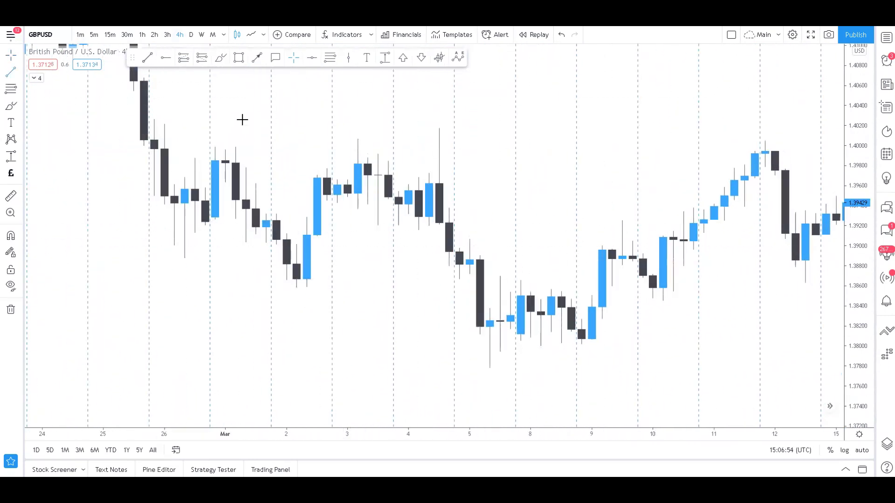
click(450, 238)
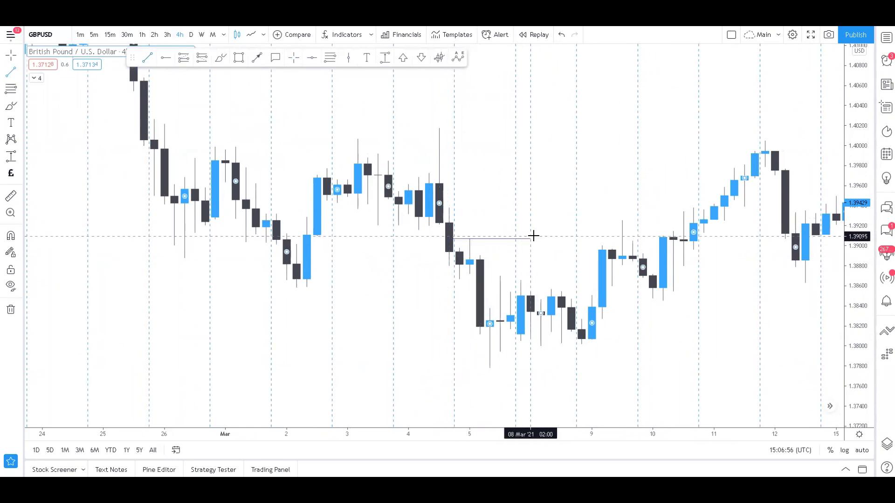
click(572, 237)
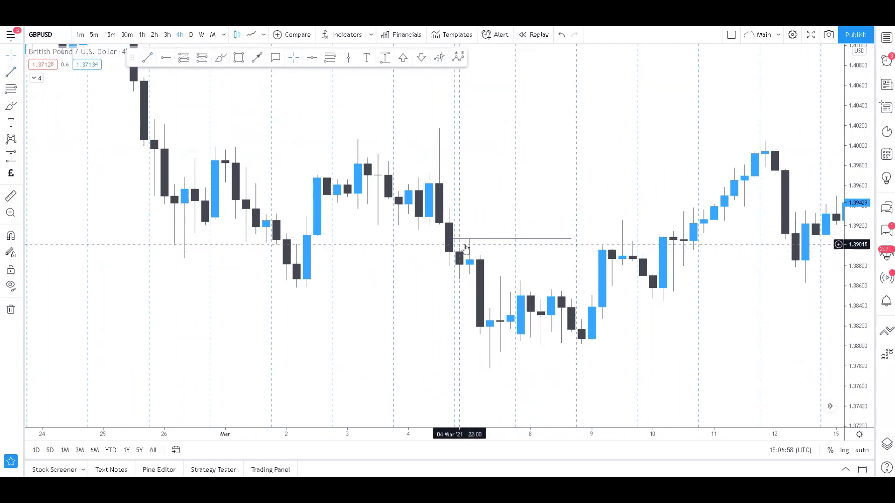
- Draw a horizontal trend line at about 1.3856 across the 8 March highs, starting from the large 5 March down candle
drag(539, 209, 476, 189)
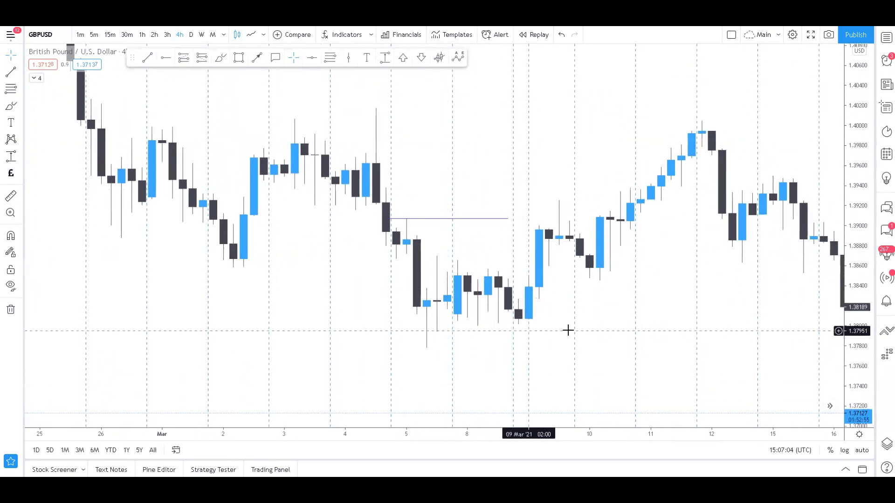
drag(609, 306, 576, 331)
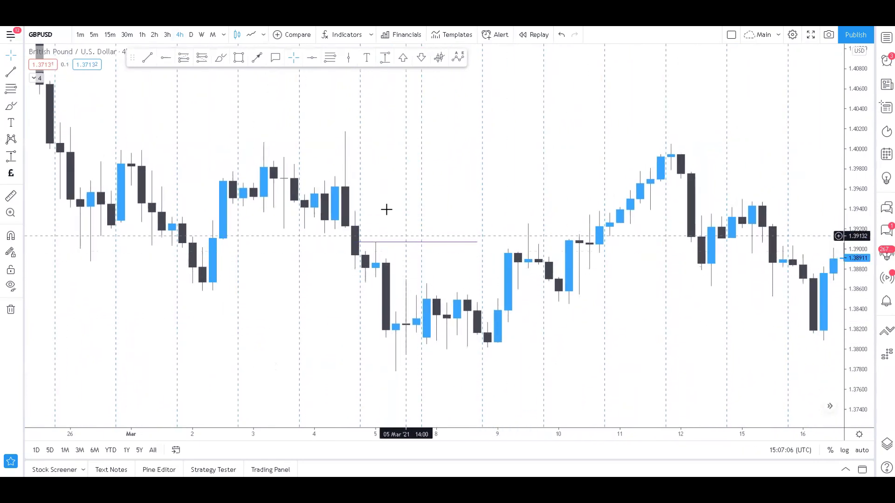
click(149, 60)
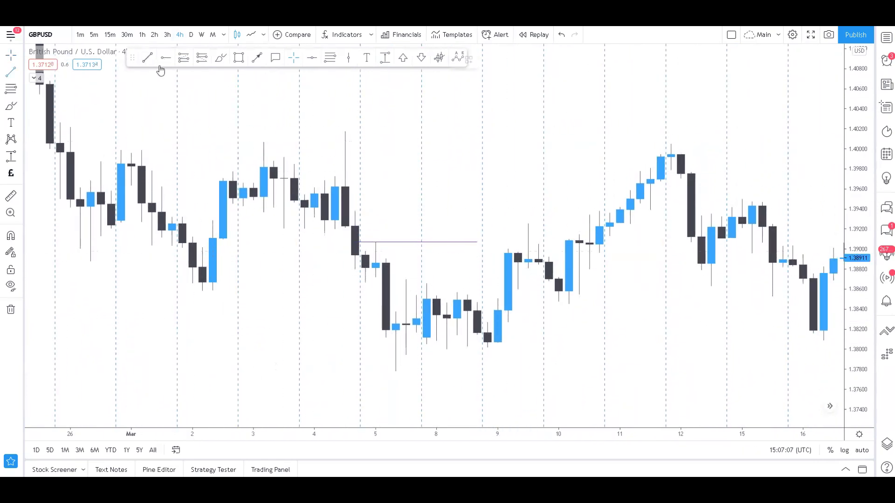
click(387, 294)
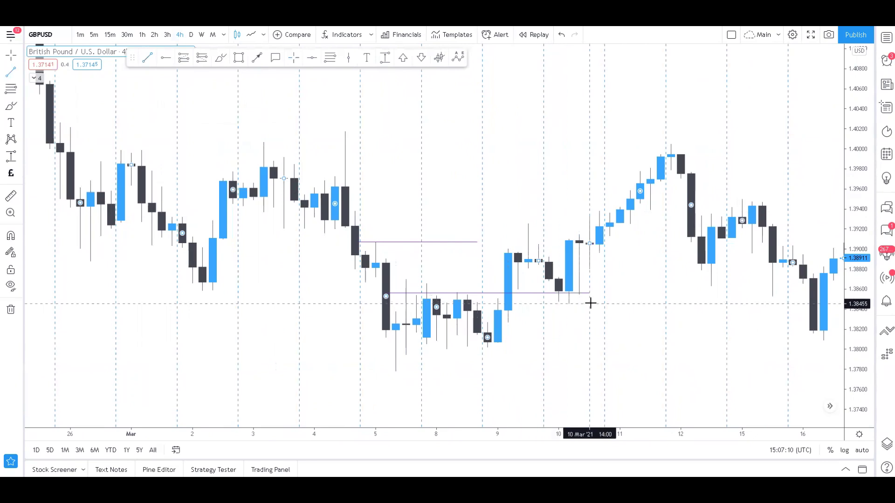
click(488, 294)
- Draw a horizontal trend line at about 1.3800 beneath the swing low between 8 and 9 March
drag(574, 329, 500, 333)
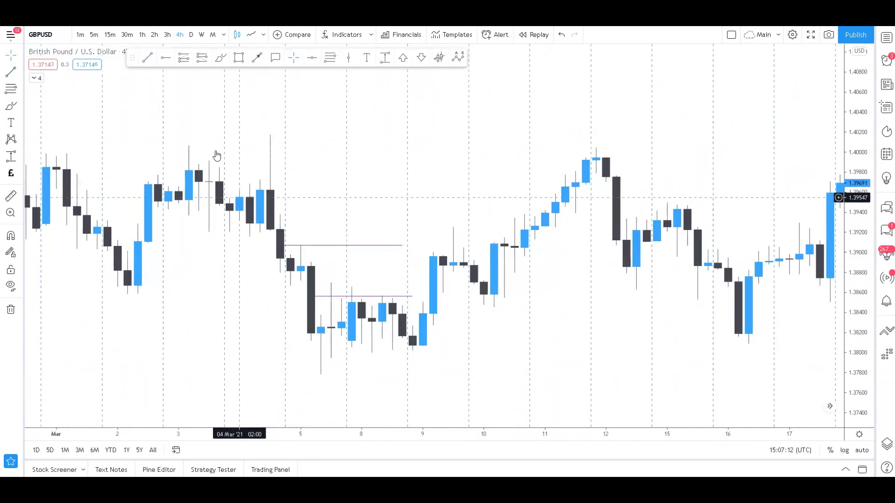
click(147, 61)
click(401, 352)
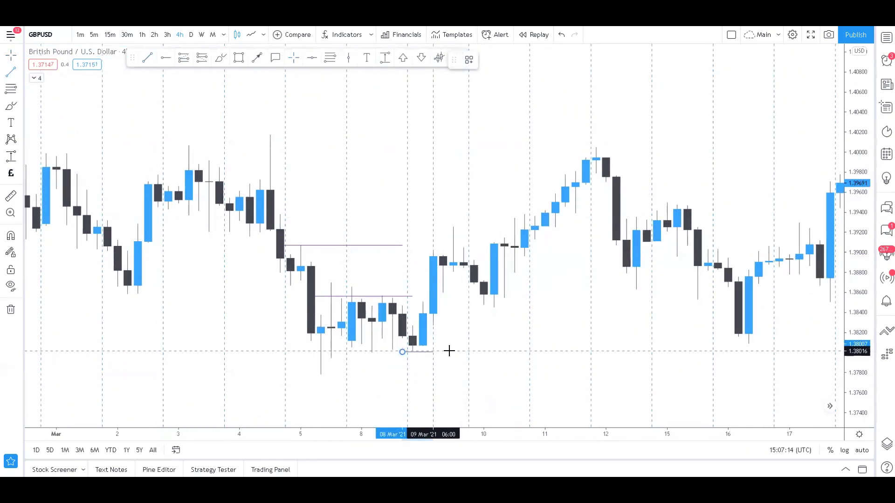
click(534, 353)
- Draw a horizontal trend line at about 1.3845 beneath the 10 March swing low
drag(549, 310, 522, 348)
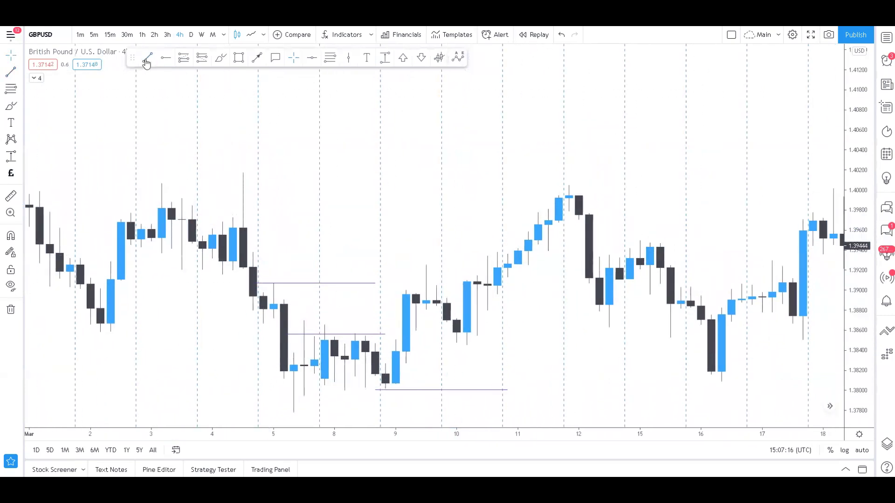
click(446, 344)
click(557, 346)
- Draw a horizontal trend line at about 1.3854 from the 10 March low and extend it to 18 March
drag(507, 318, 466, 310)
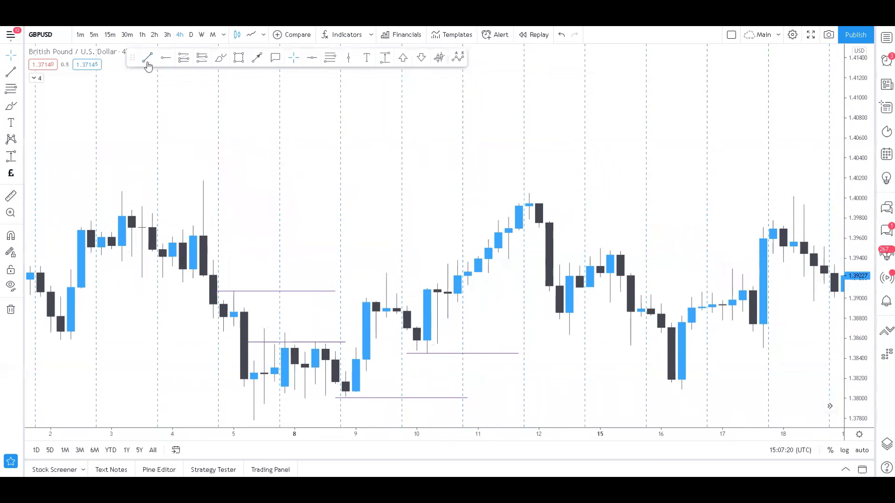
click(431, 344)
click(597, 344)
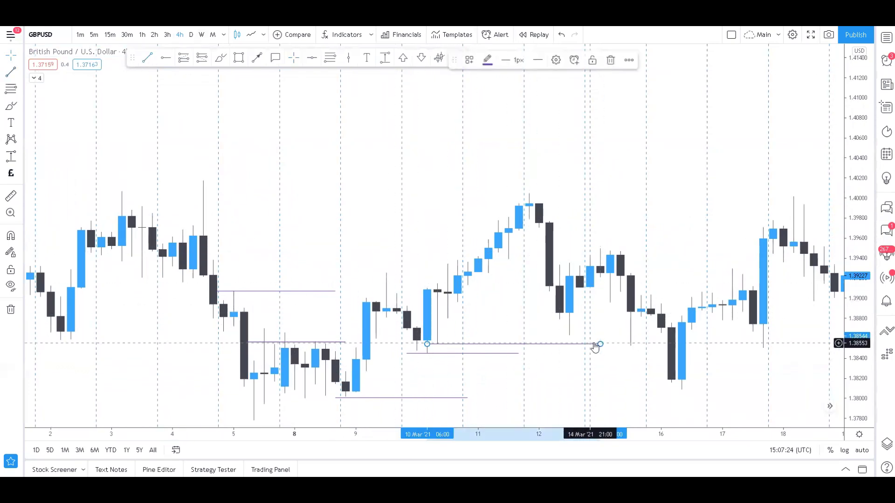
drag(593, 201, 495, 206)
drag(502, 343, 534, 355)
- Draw a horizontal trend line at about 1.4002 from the 18 March swing high to 22 March
drag(627, 267, 572, 250)
click(466, 191)
click(614, 192)
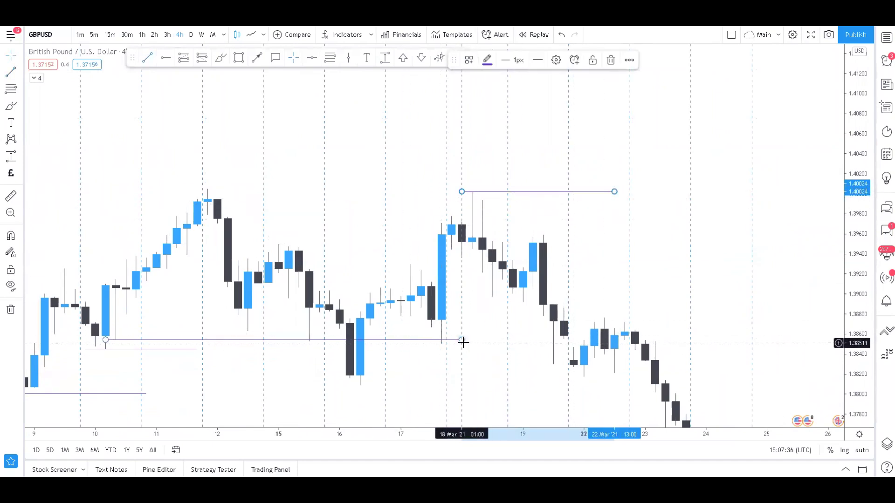
- Move the 1.4002 trend line down to the 22 March highs at about 1.3872 and extend it to 29 March
drag(595, 247, 582, 246)
click(531, 190)
drag(531, 190, 592, 317)
drag(569, 287, 528, 226)
drag(540, 262, 524, 238)
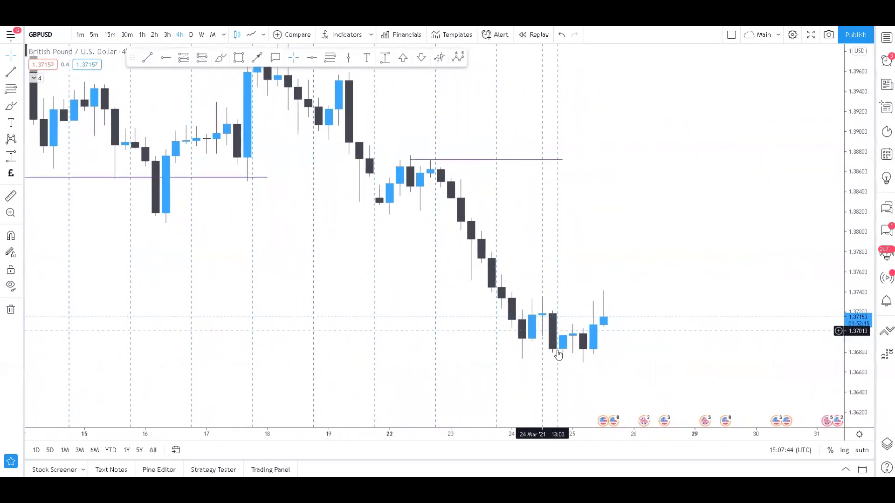
drag(562, 160, 705, 161)
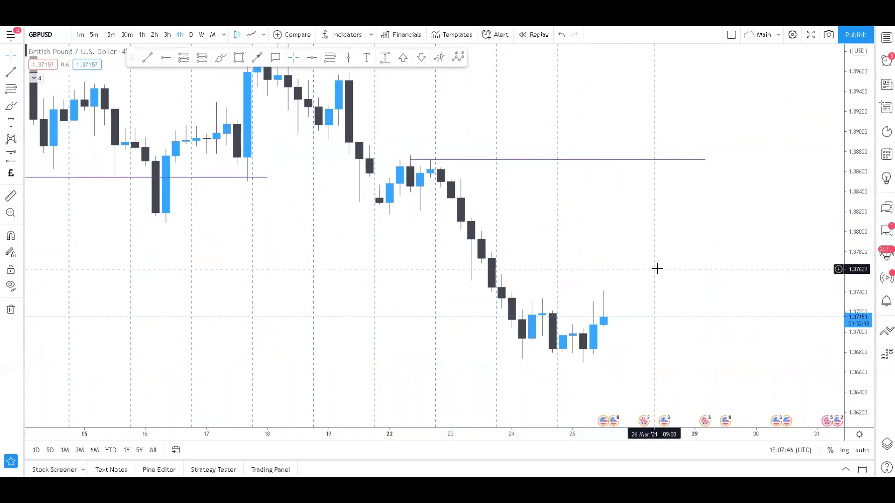
- Examine the marked swing levels against the March price action on the 4-hour chart
scroll(656, 269, down, 6)
drag(848, 191, 839, 262)
drag(502, 299, 573, 399)
scroll(581, 392, down, 3)
scroll(583, 383, up, 5)
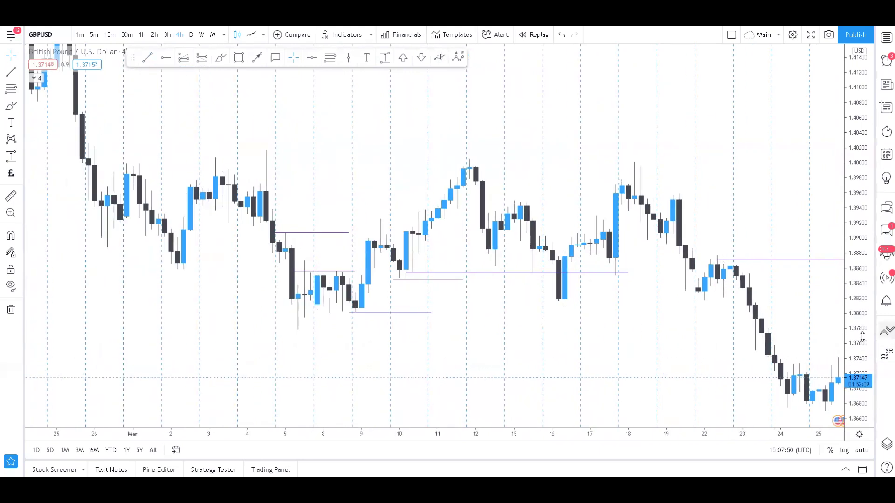
drag(862, 336, 861, 304)
drag(608, 339, 645, 344)
scroll(645, 343, up, 1)
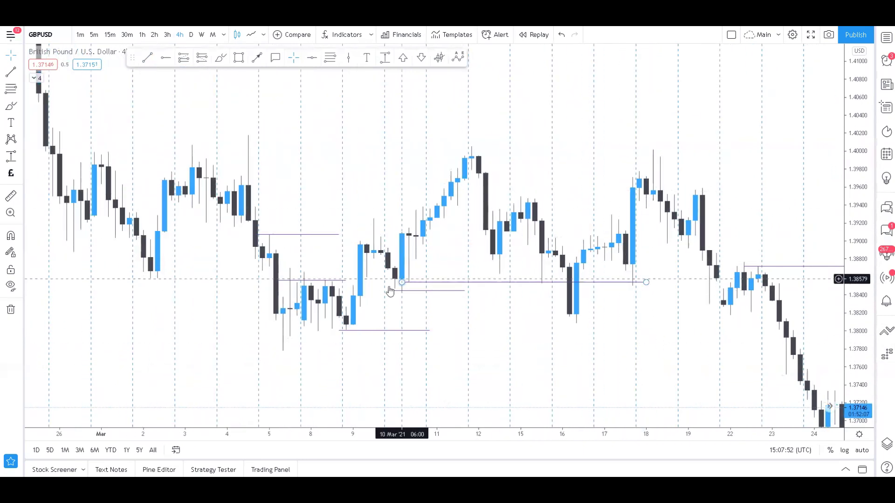
drag(302, 208, 513, 221)
scroll(512, 220, up, 1)
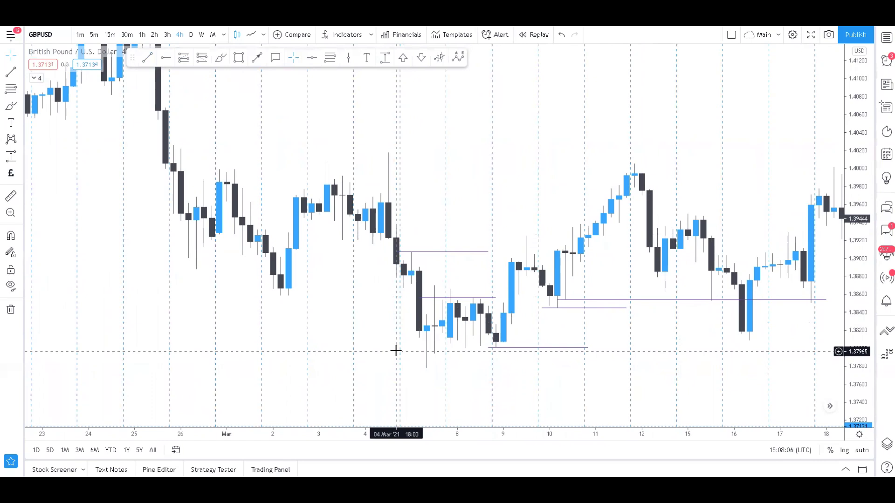
- Draw a thin rectangle zone from about 1.4017 to 1.4024 above the 4 March high, spanning 3 to 10 March
drag(514, 191, 487, 185)
click(237, 57)
click(300, 147)
click(561, 142)
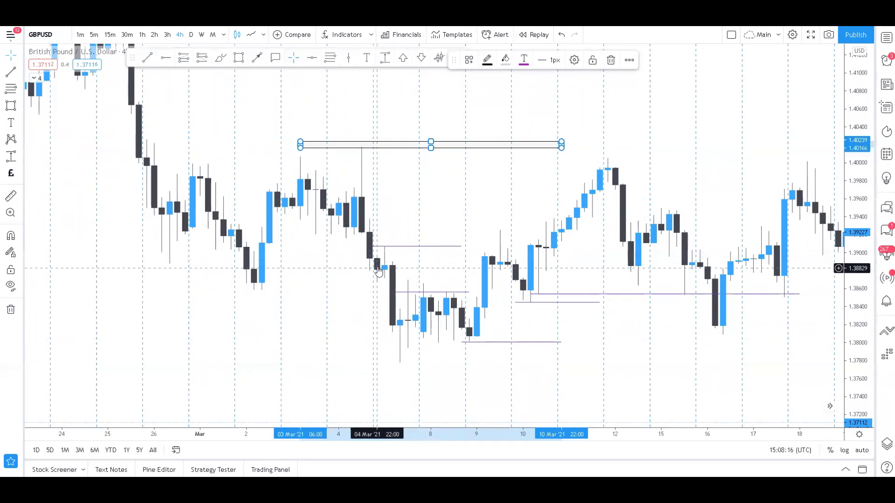
- Extend the rectangle above the March highs to 24 March and lower its bottom edge to about 1.4012
drag(561, 150, 835, 144)
drag(789, 119, 472, 102)
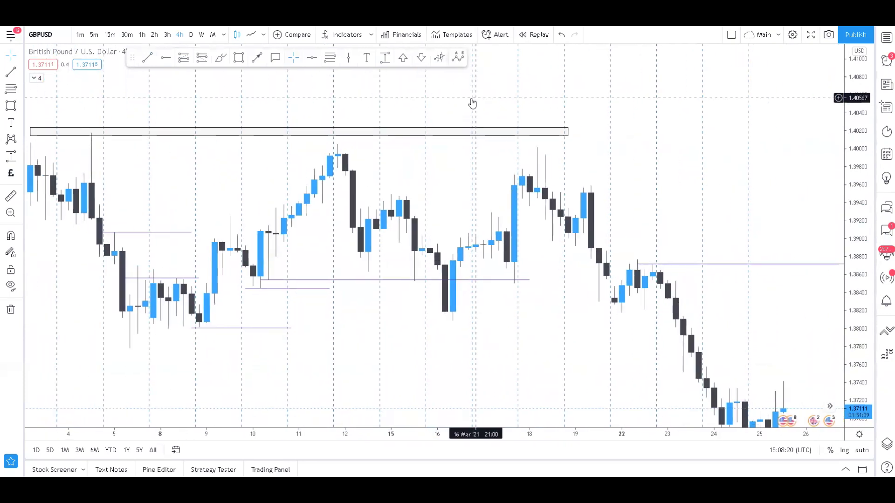
drag(568, 136, 745, 138)
scroll(625, 142, down, 5)
drag(581, 112, 601, 136)
scroll(602, 136, up, 1)
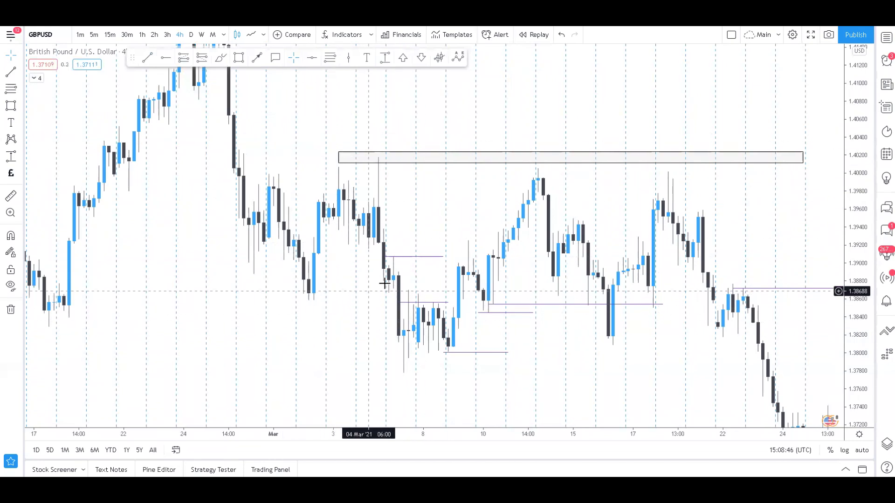
- Examine the marked swing levels and the supply zone against the 4-hour price action from 1 to 24 March
drag(438, 222, 648, 221)
scroll(648, 221, up, 2)
scroll(648, 221, up, 5)
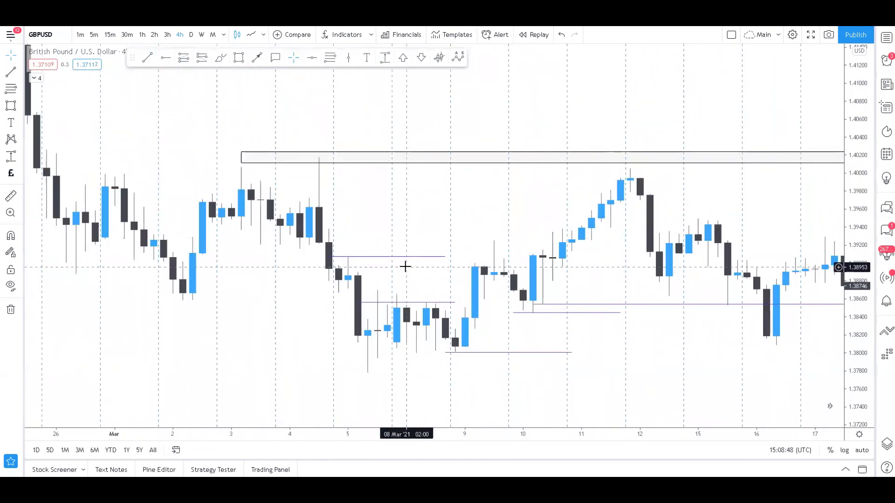
drag(848, 318, 846, 279)
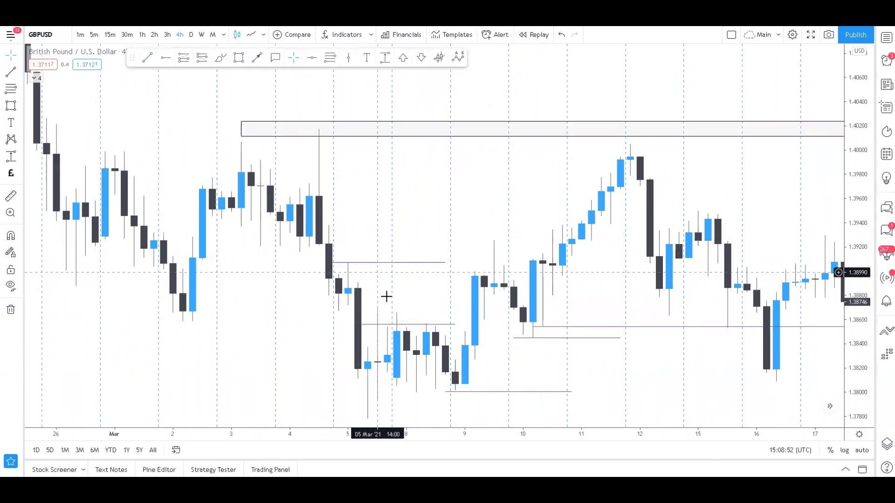
drag(433, 295, 358, 295)
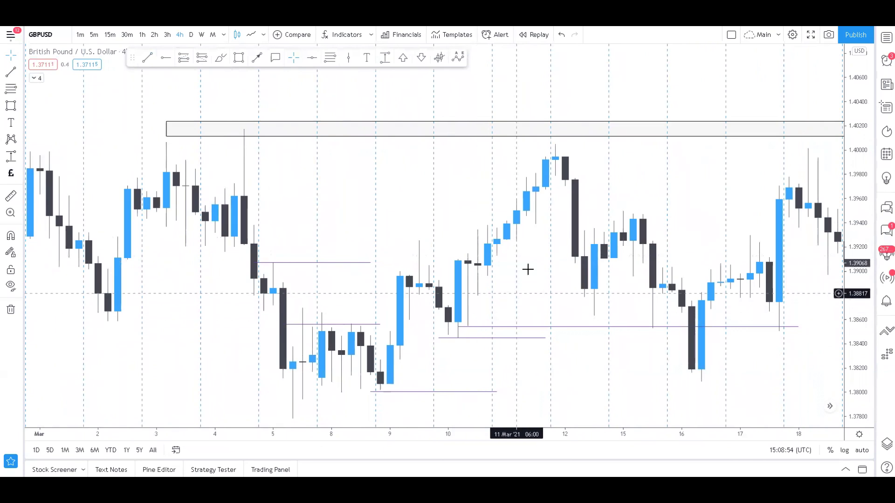
drag(519, 290, 565, 231)
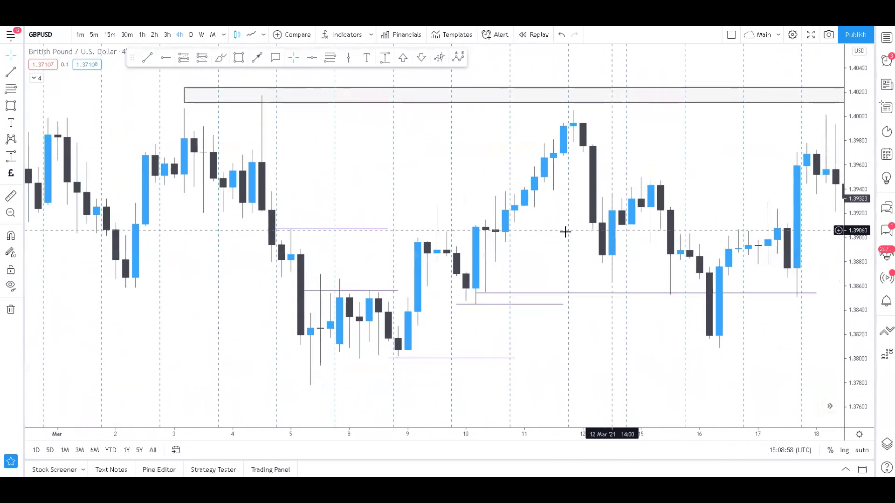
click(365, 291)
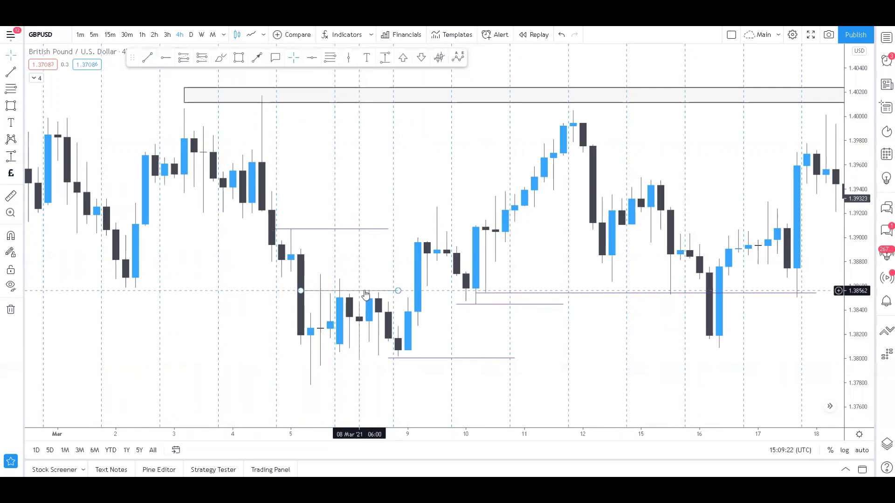
scroll(345, 221, down, 6)
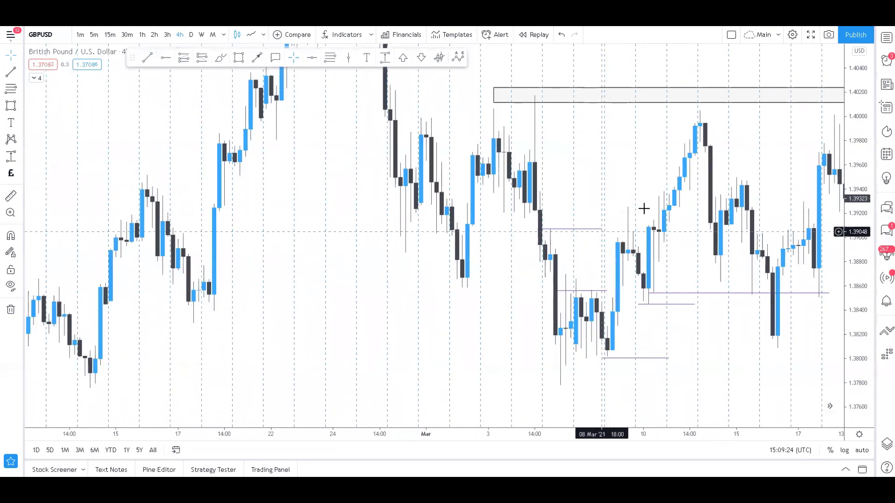
drag(743, 142, 487, 147)
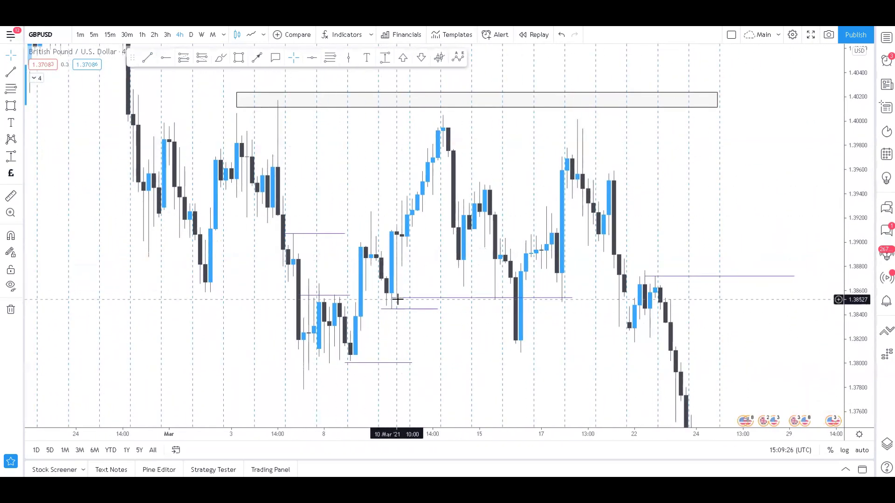
drag(565, 325, 530, 311)
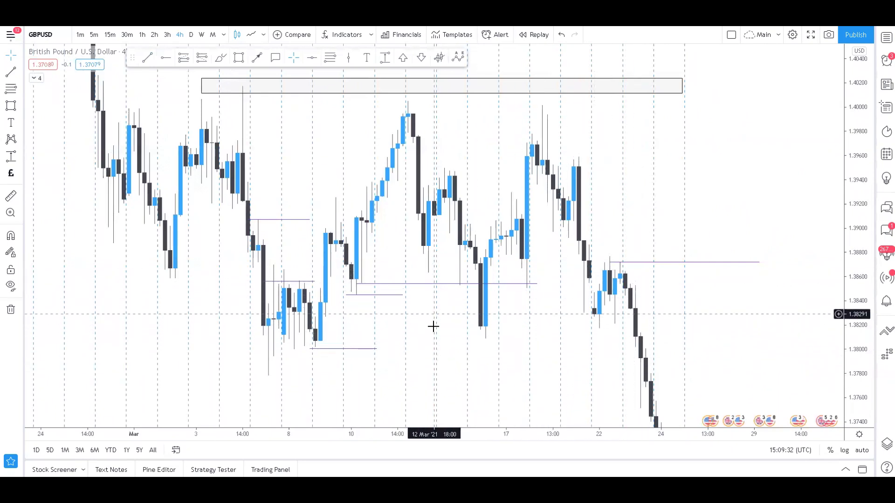
- Measure the range from about 1.3845 on 9 March to about 1.3814 on 23 March, and clear the measurement
click(11, 196)
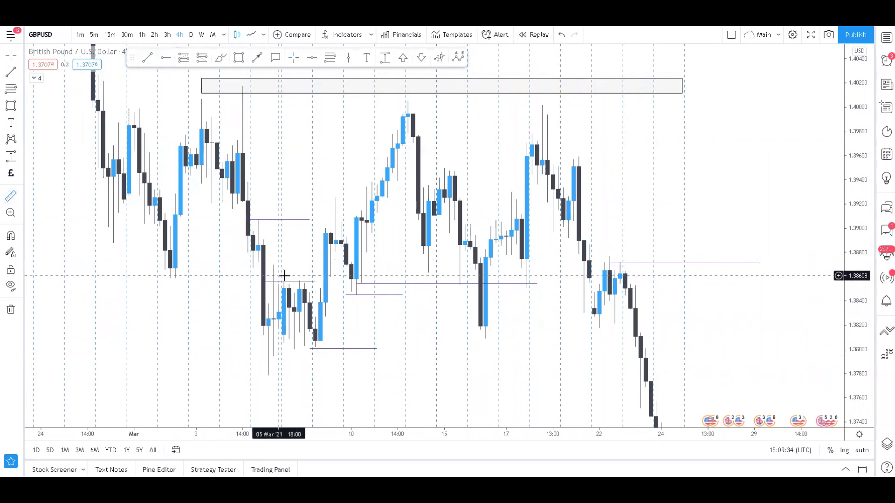
click(327, 295)
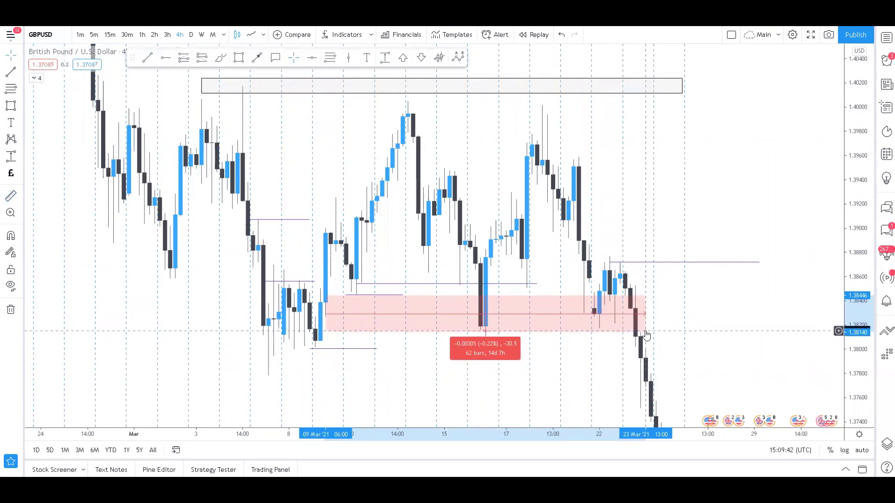
click(645, 332)
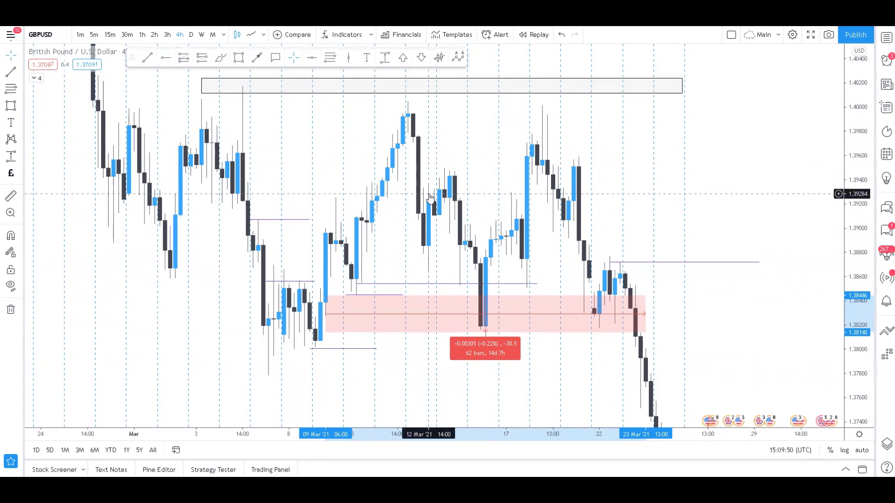
click(475, 134)
drag(475, 133, 529, 181)
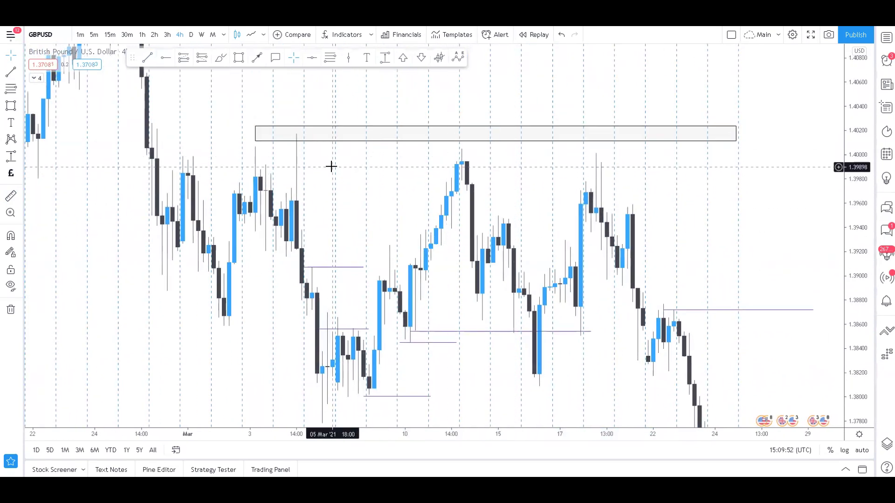
drag(329, 166, 300, 177)
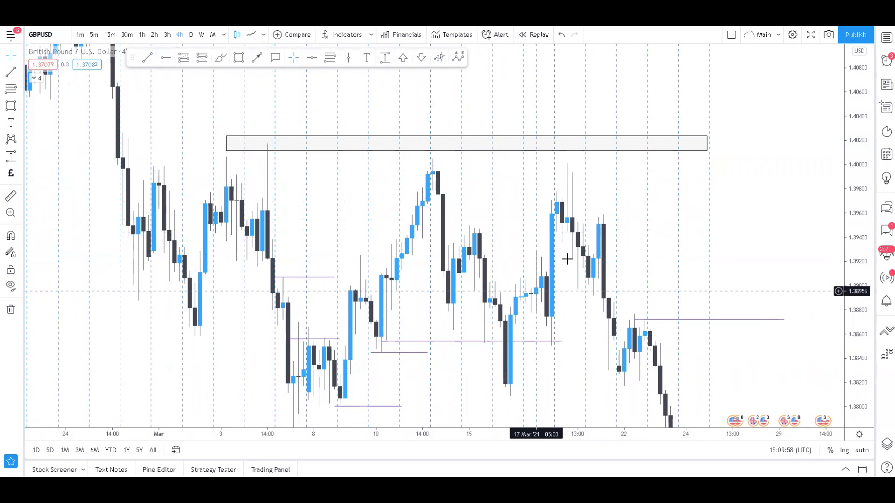
scroll(665, 214, up, 3)
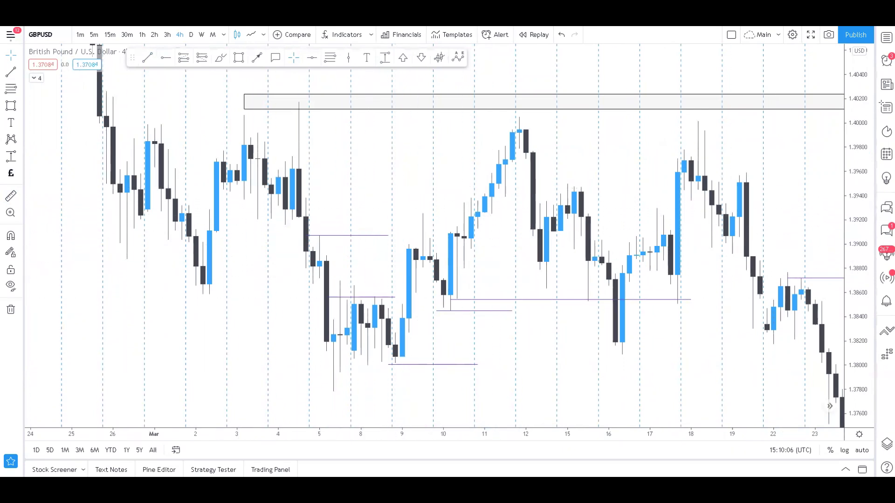
- Remove all drawings from the chart, including the trend lines and the supply zone rectangle
click(13, 311)
scroll(113, 323, down, 3)
scroll(527, 223, up, 2)
drag(455, 184, 459, 220)
scroll(459, 220, up, 2)
scroll(464, 250, up, 2)
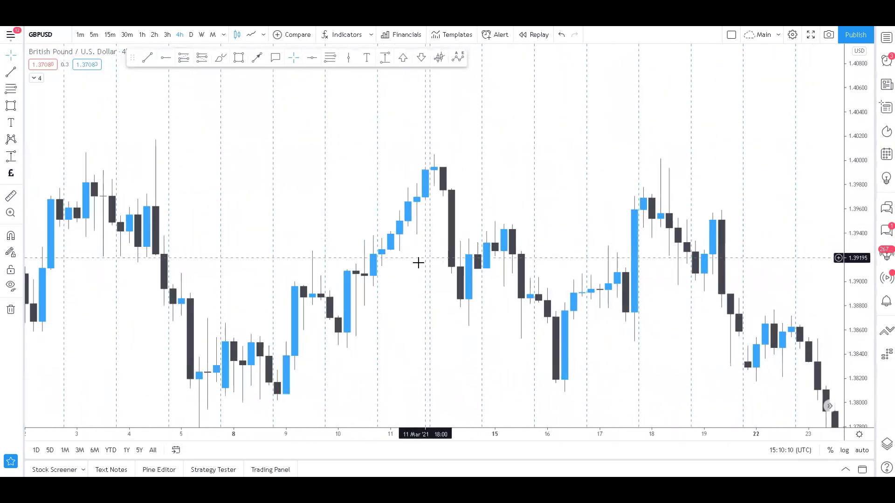
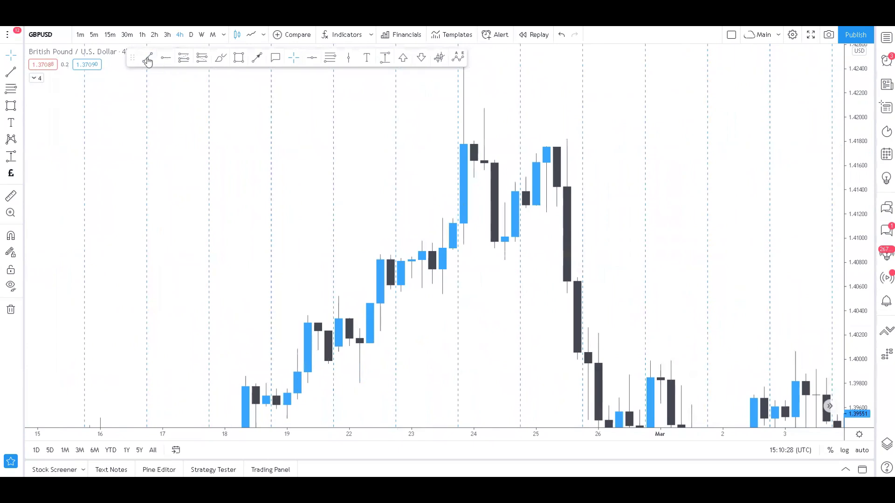
- Draw a horizontal trend line at the 24 February low, about 1.4082, and lower it to the 23 February low at about 1.4054
click(649, 295)
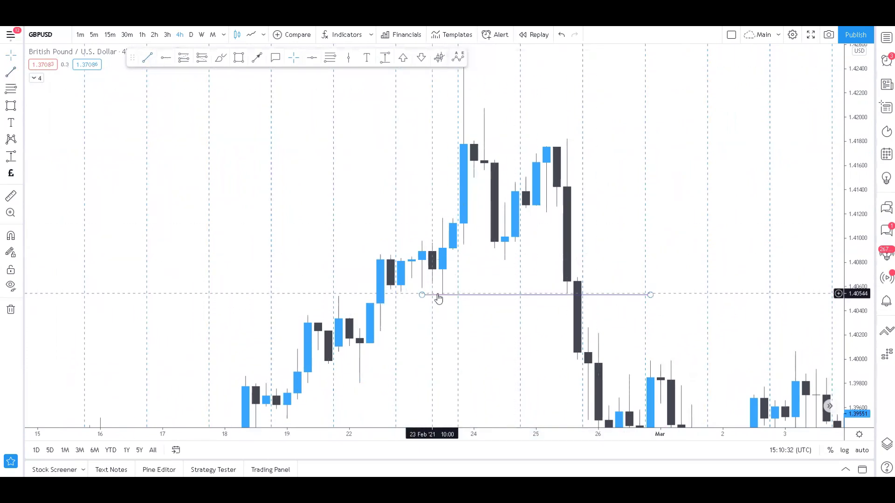
drag(454, 300, 505, 268)
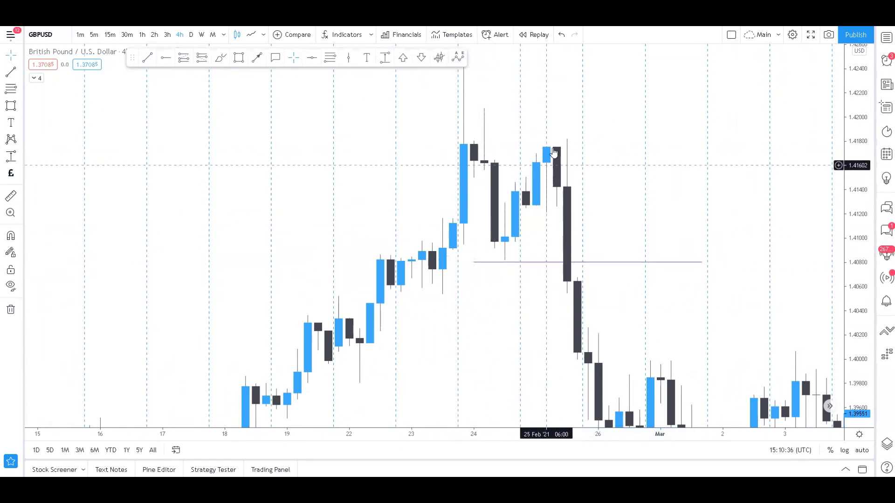
drag(560, 104, 569, 156)
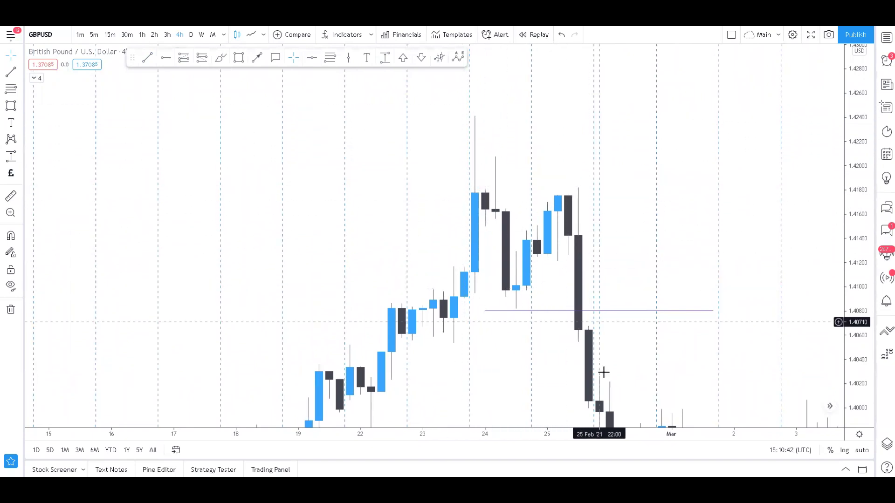
drag(559, 311, 553, 309)
click(599, 254)
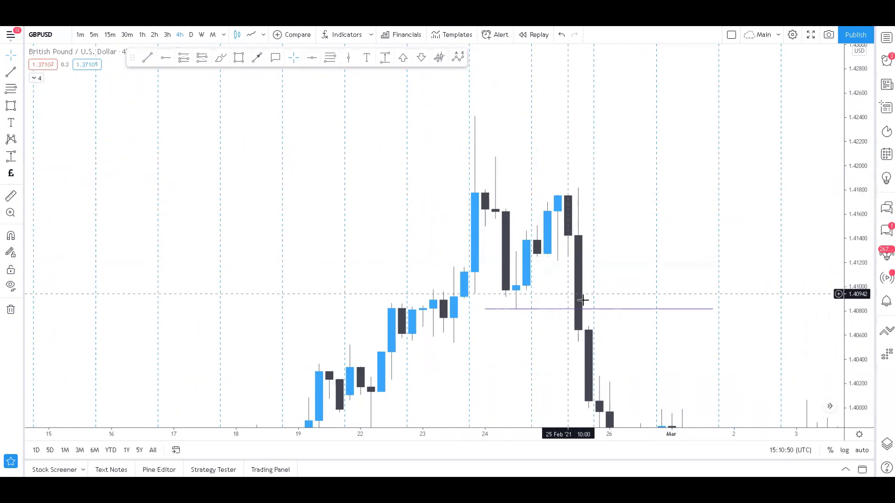
drag(611, 310, 553, 341)
click(515, 329)
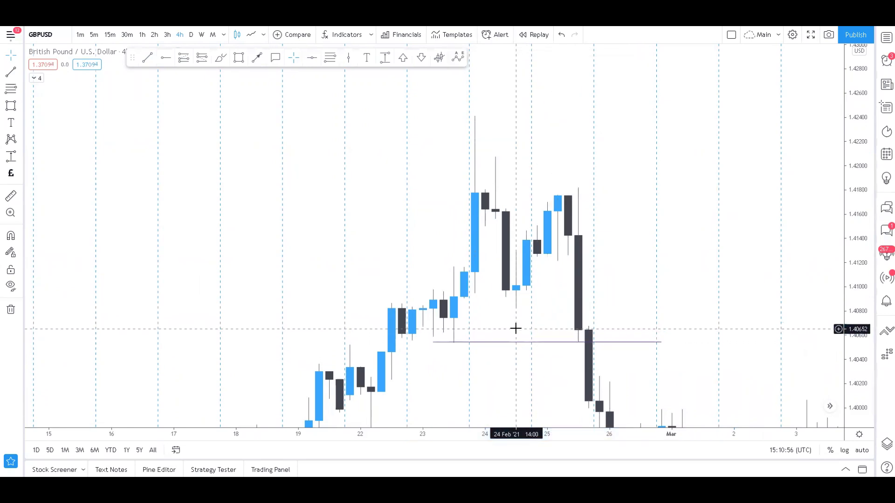
- Draw a horizontal trend line at about 1.4026 on the late 25 February high, spanning 25 February to 3 March
drag(607, 292, 579, 217)
drag(565, 293, 529, 250)
drag(555, 306, 406, 314)
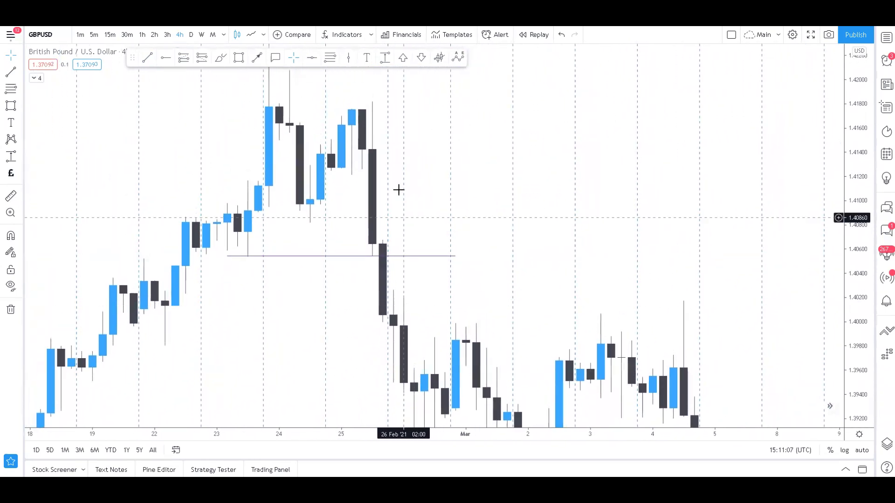
drag(437, 285, 444, 189)
scroll(480, 201, up, 1)
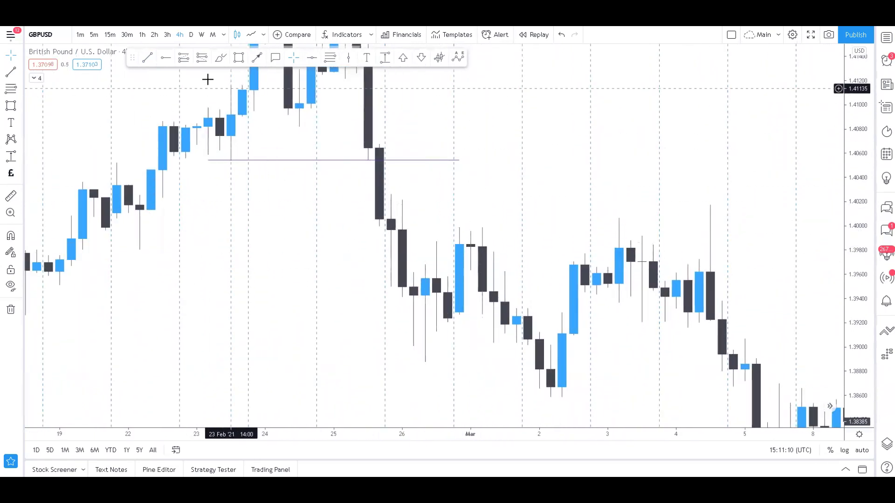
click(150, 61)
click(382, 193)
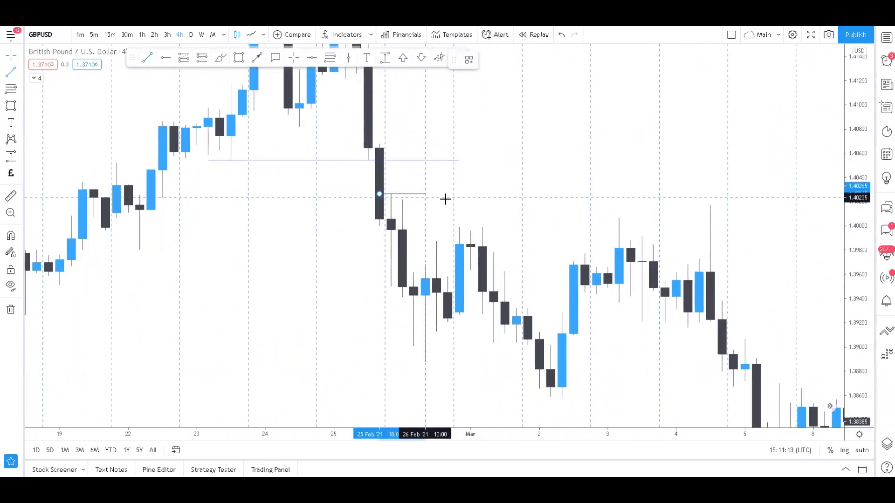
click(607, 194)
- Review the two marked levels on the 3-hour, 2-hour and 1-hour timeframes, and return to the 4-hour timeframe
click(167, 34)
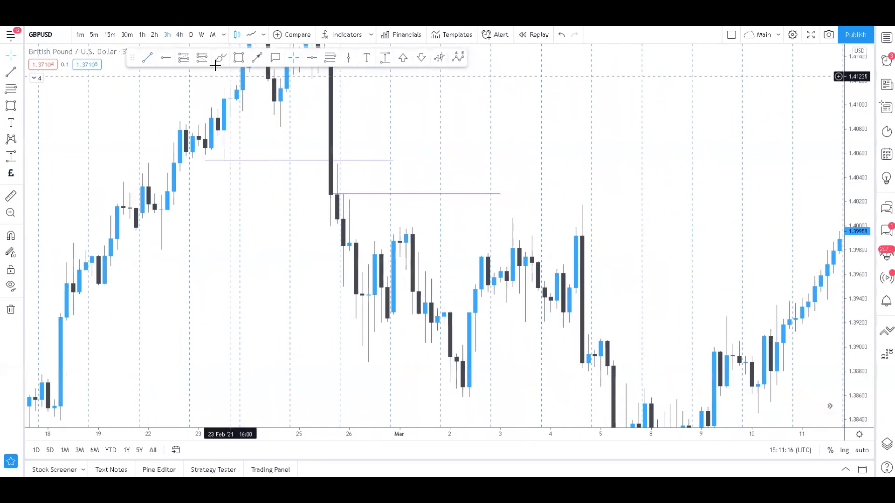
click(155, 35)
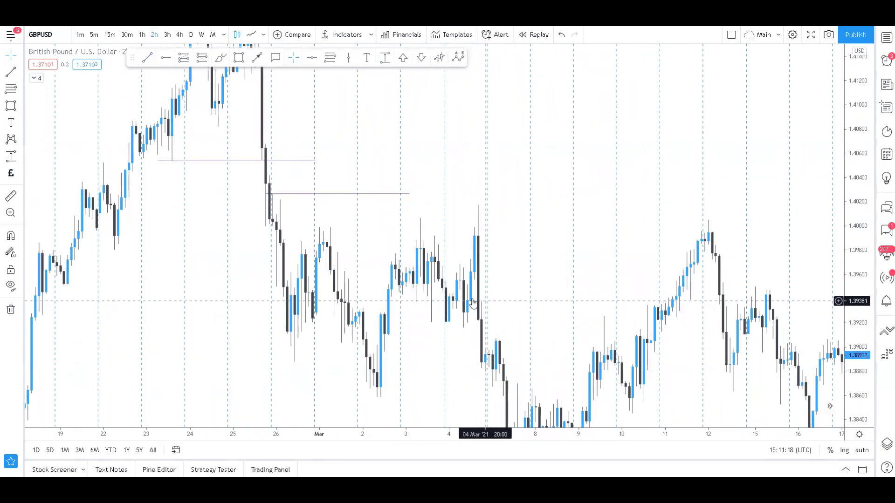
click(142, 36)
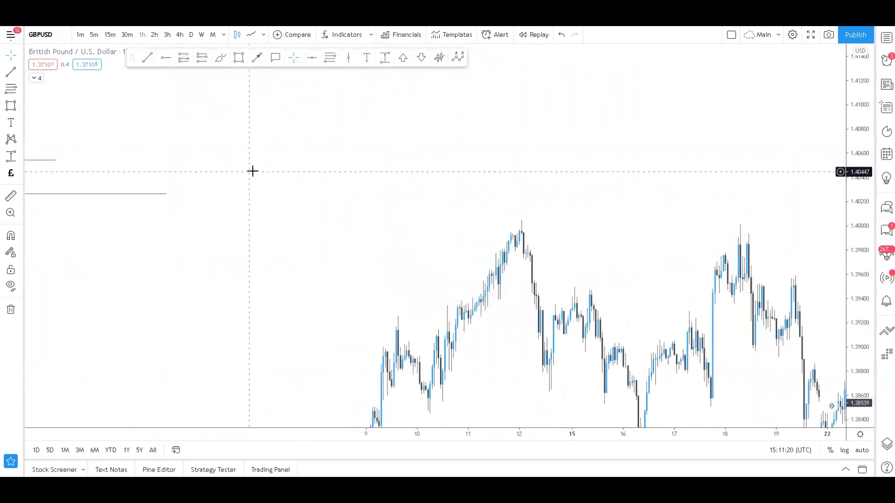
drag(304, 246, 376, 261)
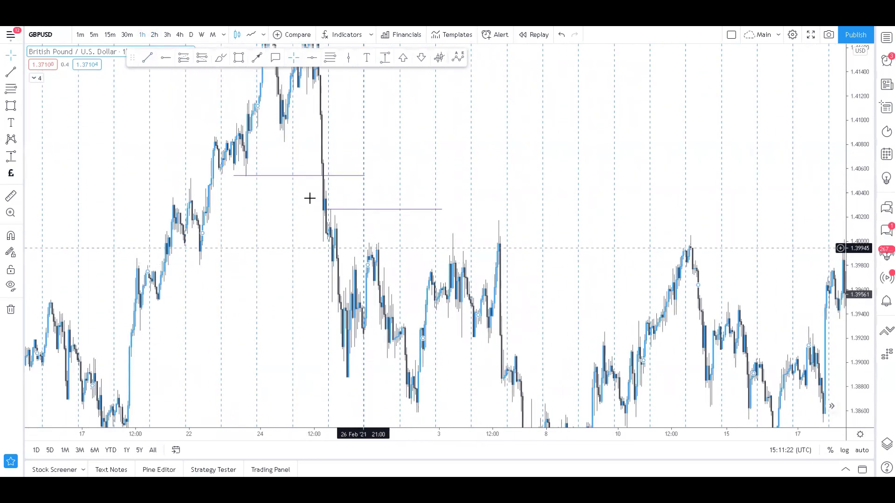
click(180, 35)
- Extend the end of the 1.4026 trend line from 3 March to 5 March
scroll(171, 303, up, 5)
drag(342, 348, 617, 301)
scroll(617, 301, up, 3)
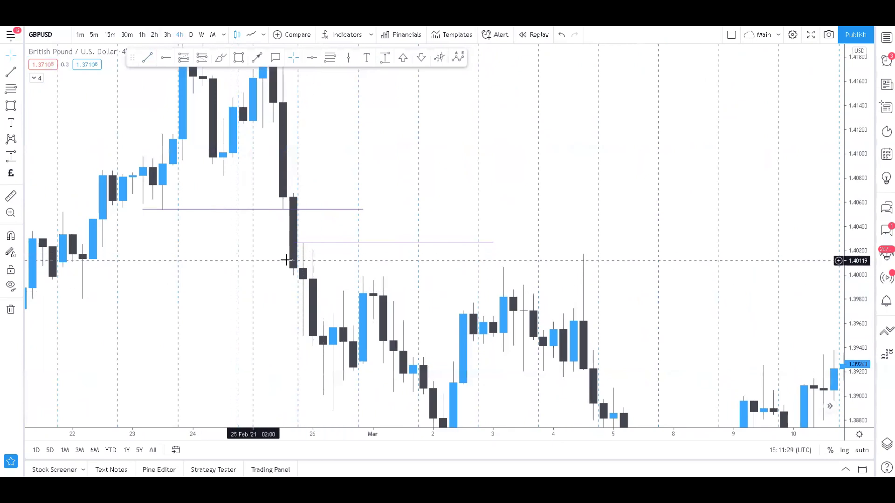
drag(492, 243, 633, 242)
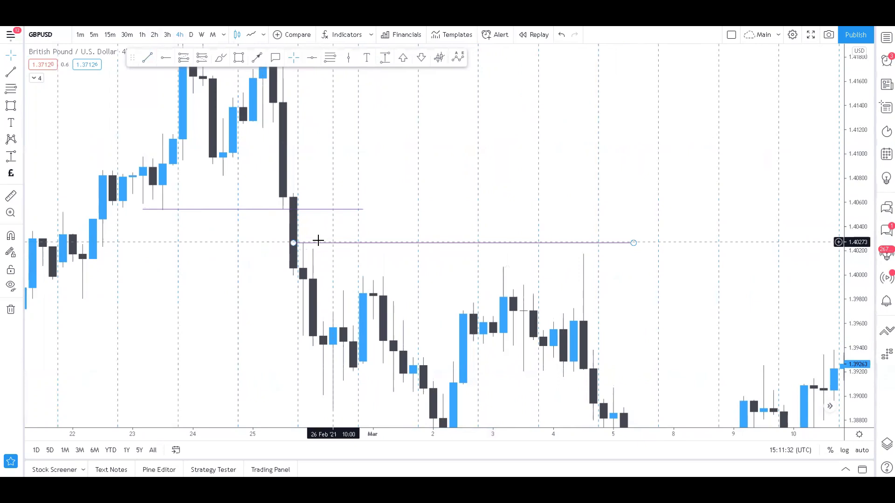
click(293, 201)
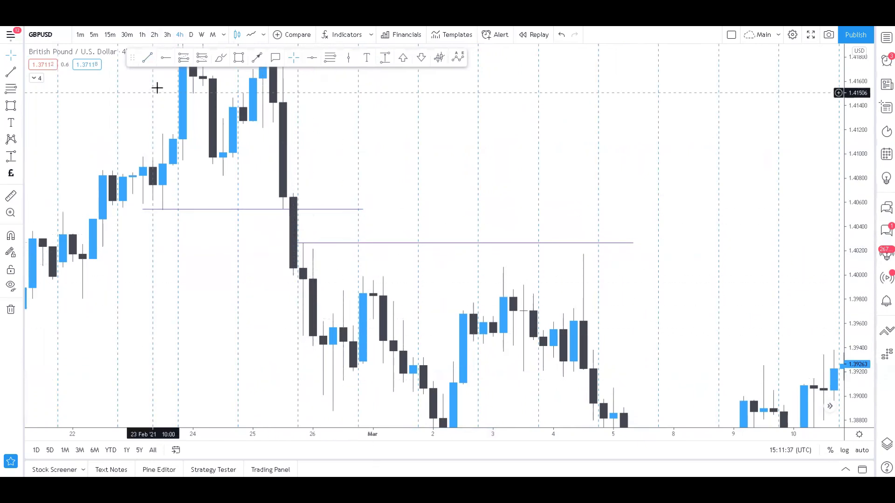
- Preview the chart as a line chart and return to the candlestick style
click(252, 34)
click(237, 35)
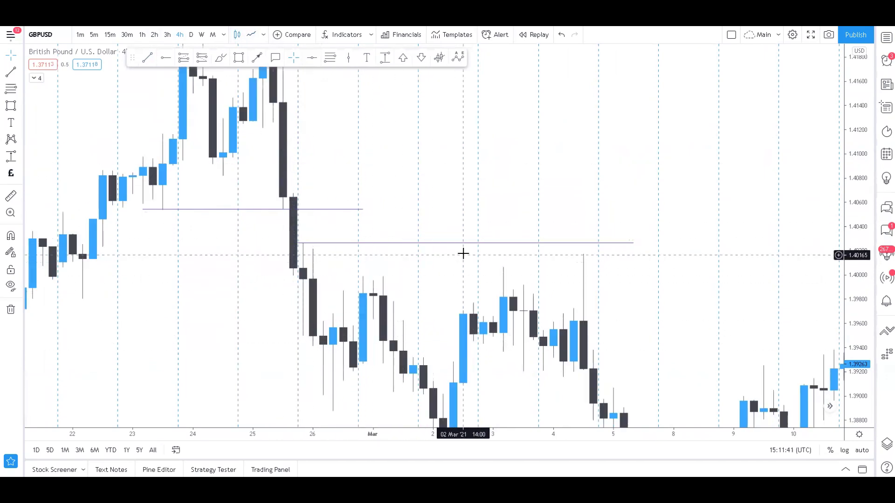
- Start a bar replay from 1 March, switch to the 15-minute timeframe and stretch the price scale around the replayed candles
drag(522, 224, 647, 149)
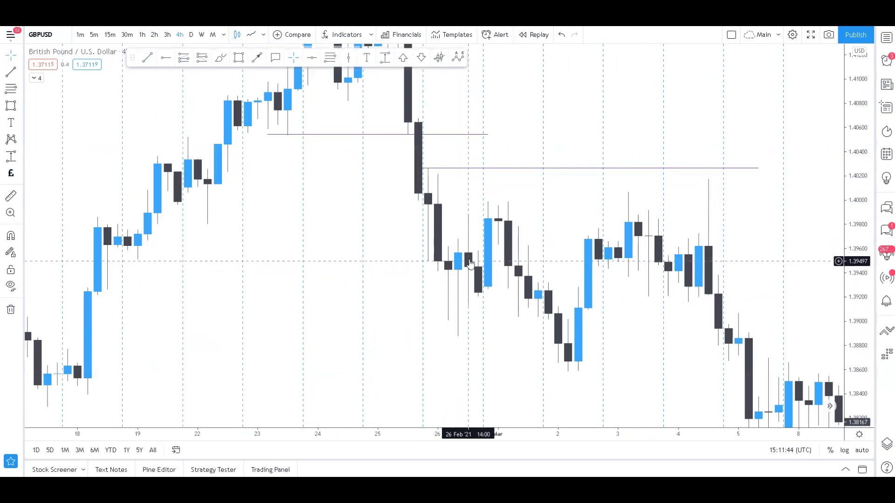
click(535, 34)
click(518, 156)
click(110, 34)
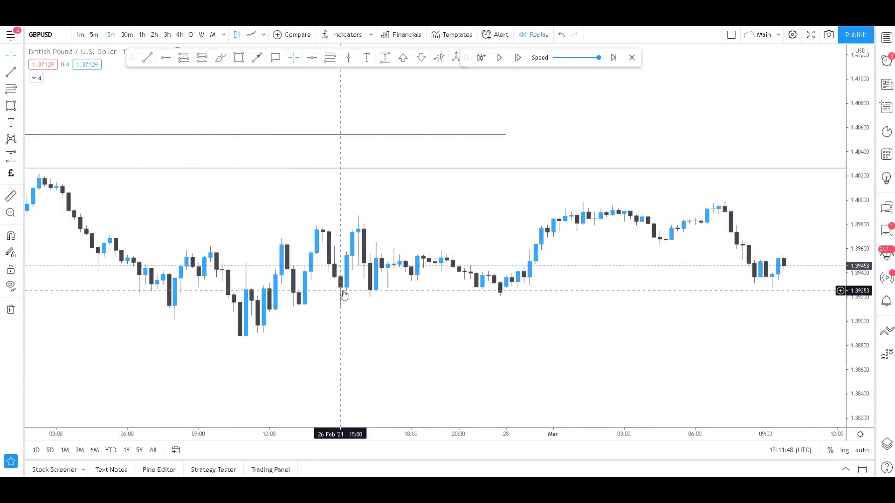
drag(857, 333, 857, 128)
drag(735, 259, 642, 294)
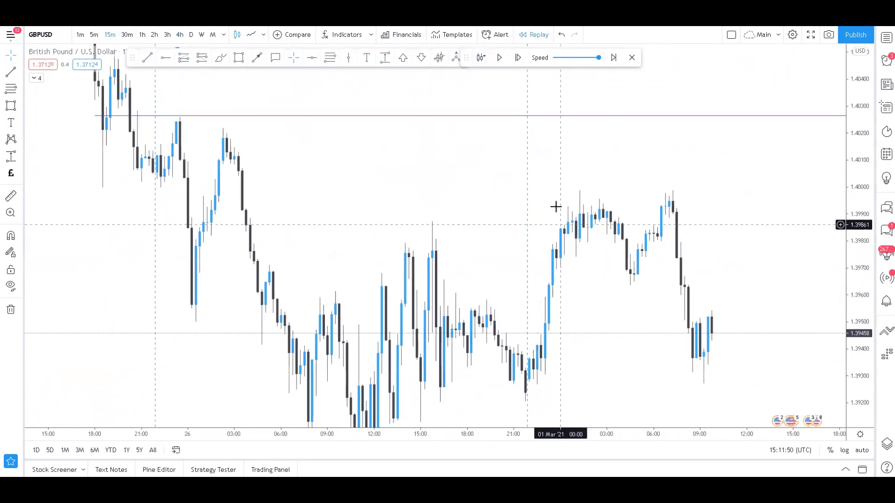
- Draw a Fibonacci retracement from the 1.4026 line down to the 26 February low and delete it
scroll(599, 234, up, 2)
scroll(598, 233, down, 6)
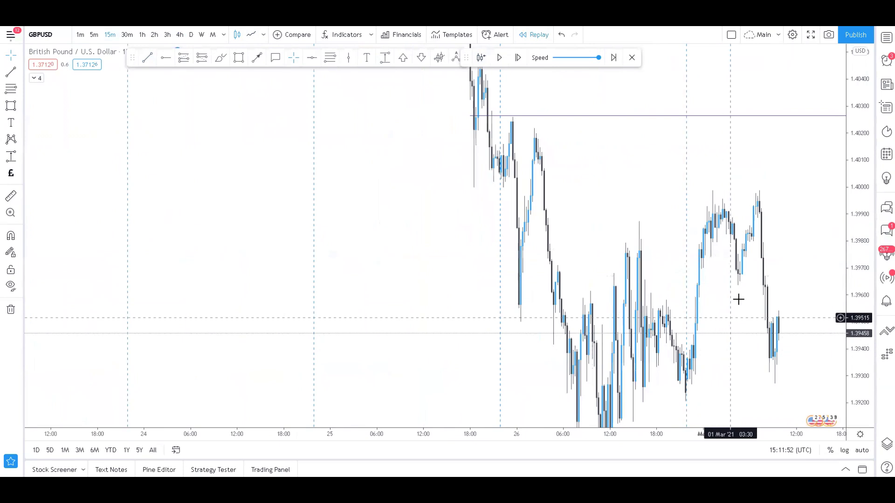
drag(858, 302, 857, 361)
drag(753, 249, 741, 228)
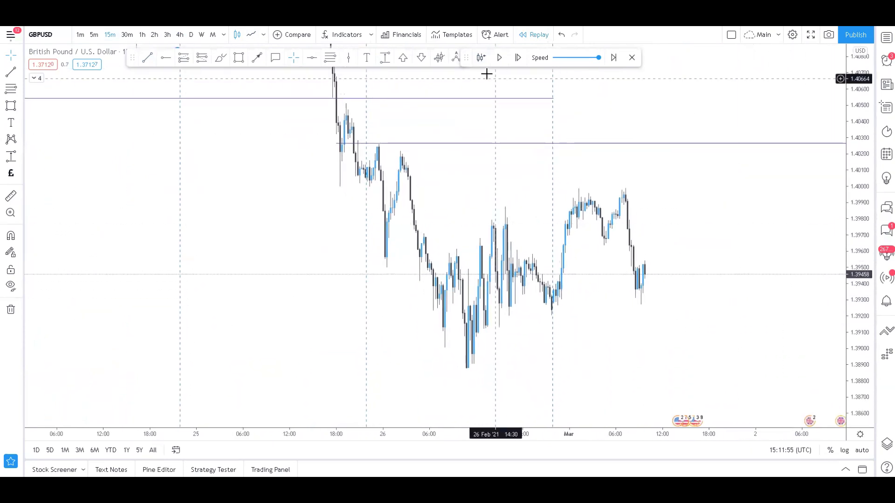
click(342, 143)
click(551, 369)
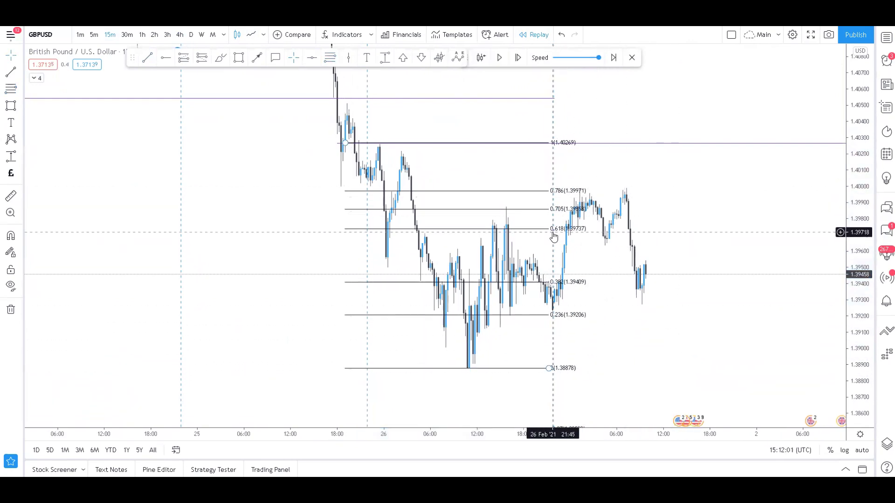
click(583, 208)
key(Delete)
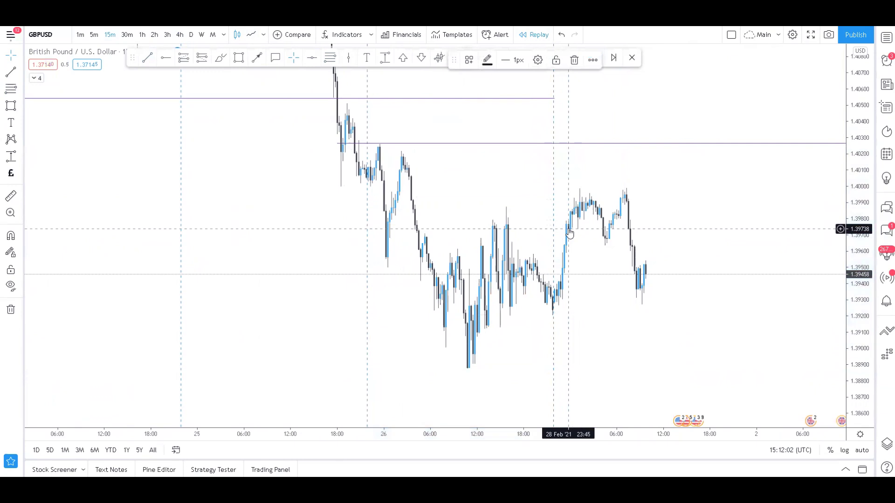
- Advance the 15-minute replay bar by bar to about 18:00 on 1 March
scroll(798, 294, up, 2)
drag(867, 334, 416, 48)
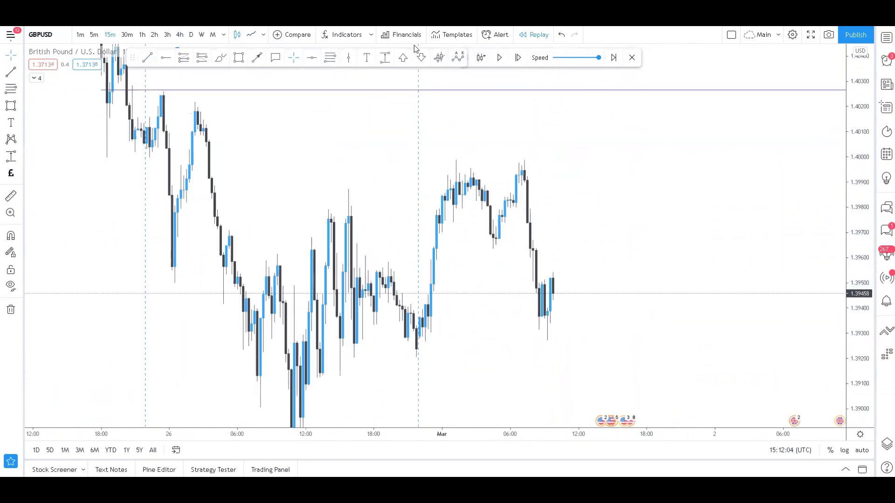
click(518, 64)
click(518, 63)
click(518, 64)
click(519, 63)
click(519, 63)
click(519, 63)
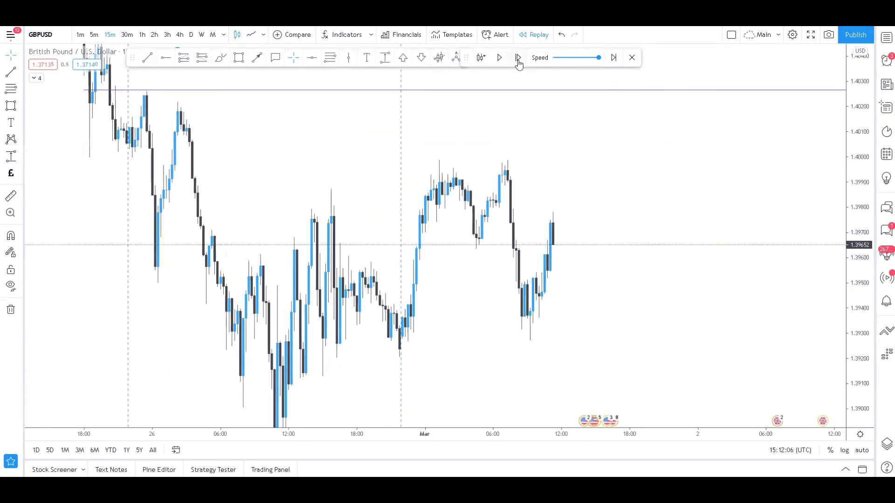
click(519, 64)
click(518, 63)
click(518, 58)
click(517, 58)
click(518, 58)
click(518, 58)
click(518, 57)
click(518, 57)
click(518, 58)
click(518, 58)
click(518, 59)
click(518, 59)
click(518, 60)
click(517, 60)
click(518, 60)
click(517, 60)
click(518, 60)
click(517, 59)
click(518, 58)
click(517, 58)
click(517, 57)
click(518, 58)
click(517, 58)
click(518, 57)
click(518, 58)
click(517, 58)
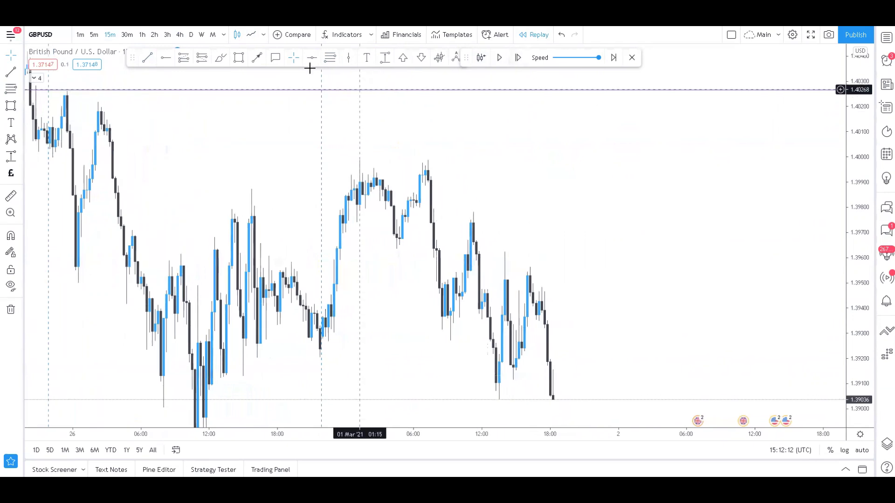
- Draw rectangles around the two lower swing highs on 1 March, near 1.3975 and 1.3960
click(253, 60)
click(242, 60)
mouse_move(469, 203)
mouse_down()
mouse_move(493, 240)
mouse_move(450, 220)
mouse_up()
click(250, 122)
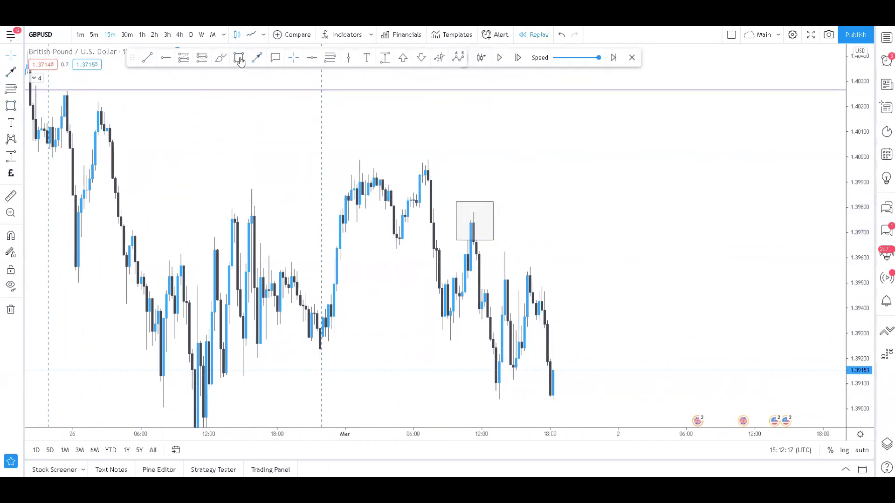
drag(496, 247, 515, 264)
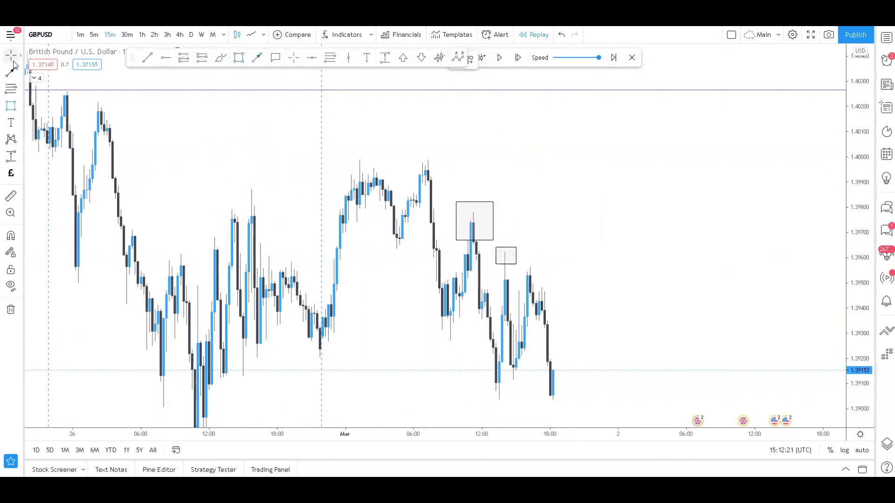
- Advance the 15-minute replay by a few more bars to about 21:00 on 1 March
drag(549, 273, 570, 252)
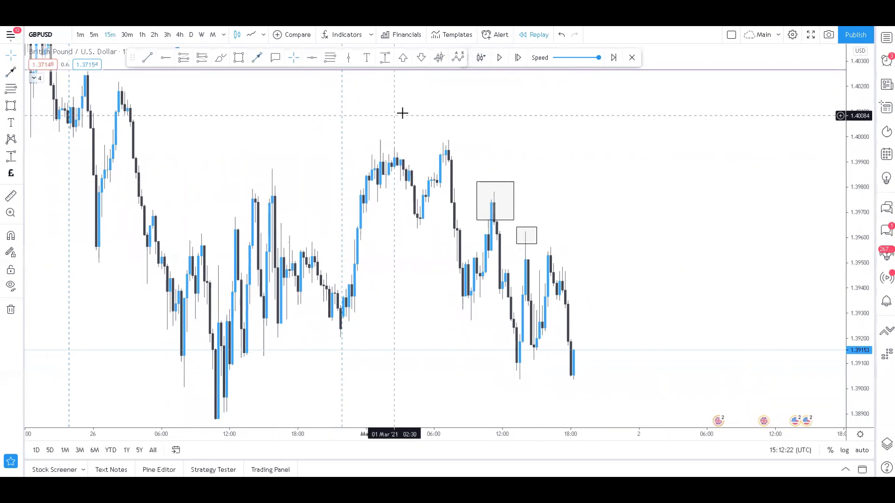
scroll(403, 113, down, 7)
drag(868, 137, 865, 271)
drag(791, 232, 727, 270)
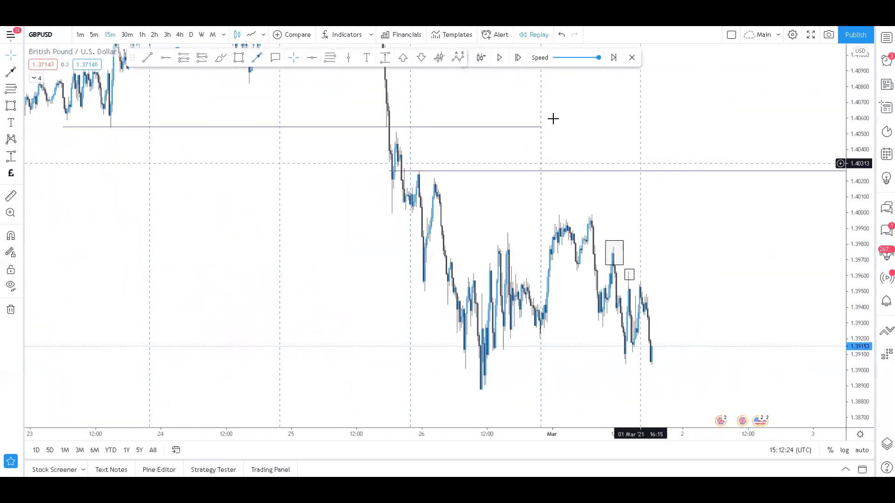
scroll(519, 216, up, 2)
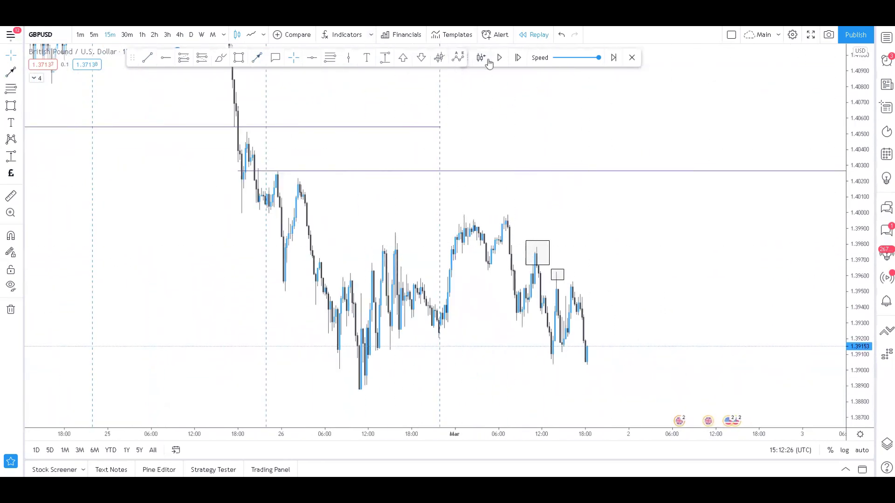
click(517, 59)
click(518, 58)
click(518, 59)
click(517, 59)
click(517, 58)
click(518, 59)
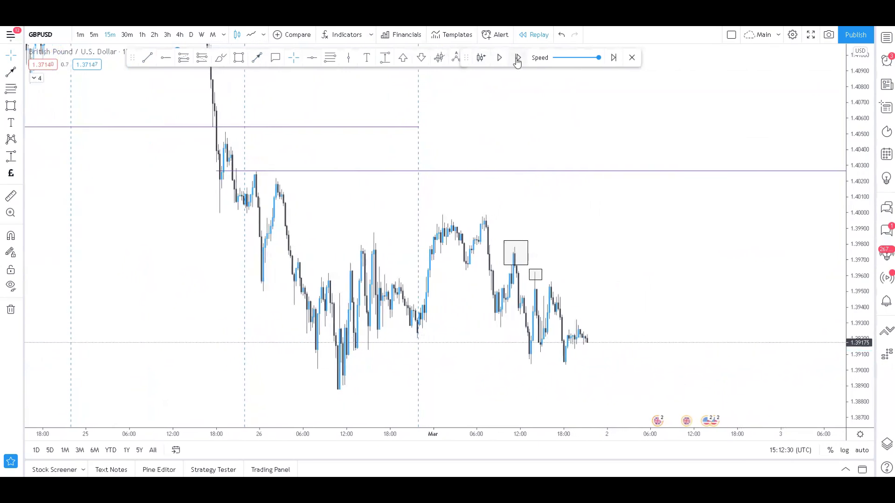
- On the 4-hour timeframe, draw a trend line at the 1.3887 low through 5 March and a thin rectangle along the highs near 1.4000
click(180, 35)
drag(601, 316, 720, 246)
scroll(720, 245, up, 7)
drag(621, 221, 619, 240)
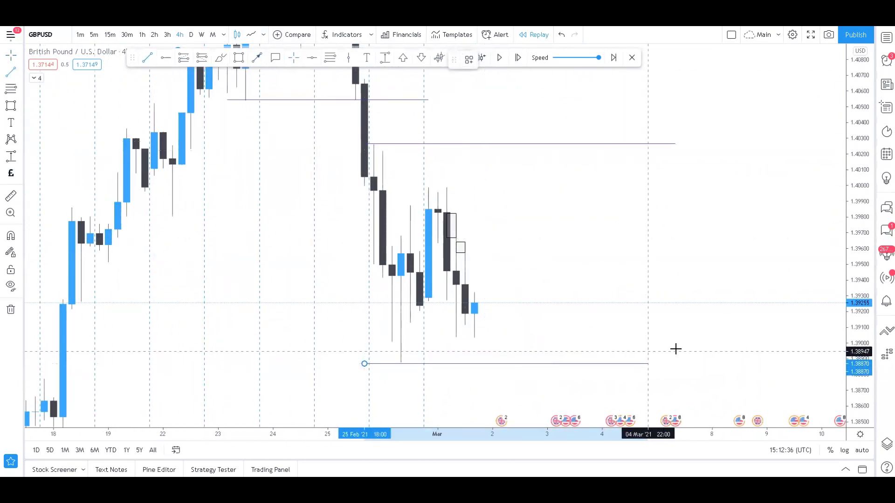
click(679, 346)
click(495, 284)
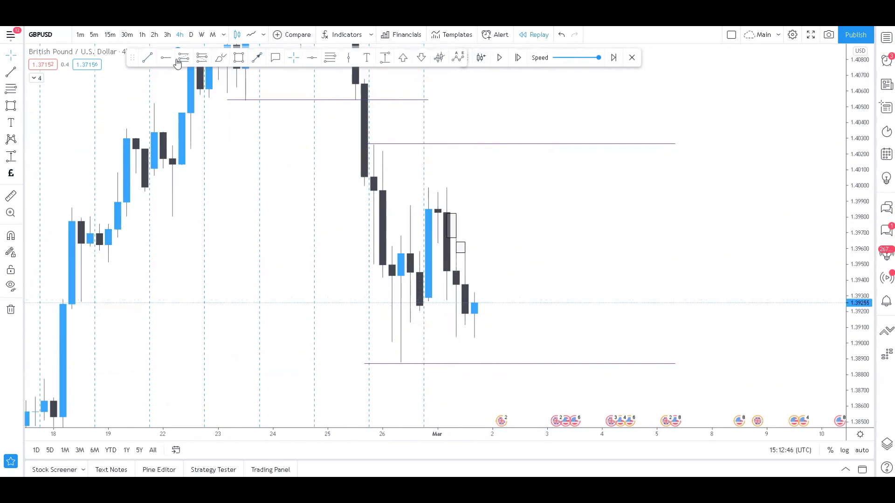
click(240, 58)
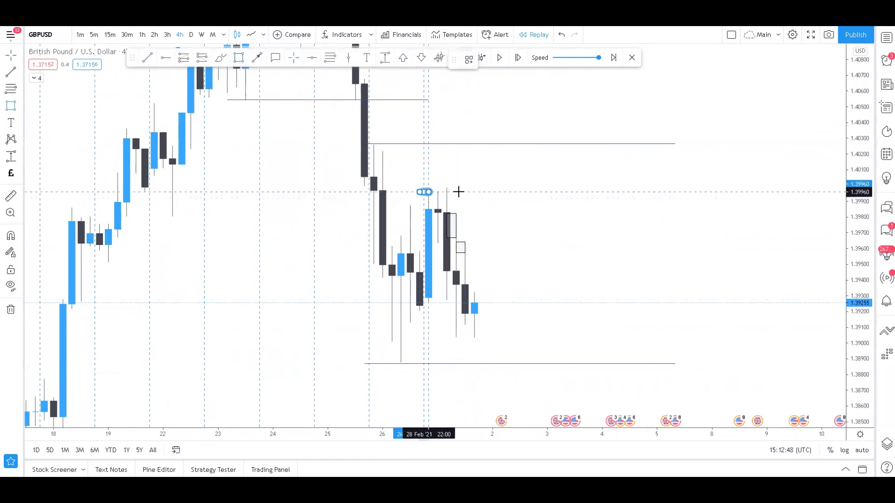
click(730, 188)
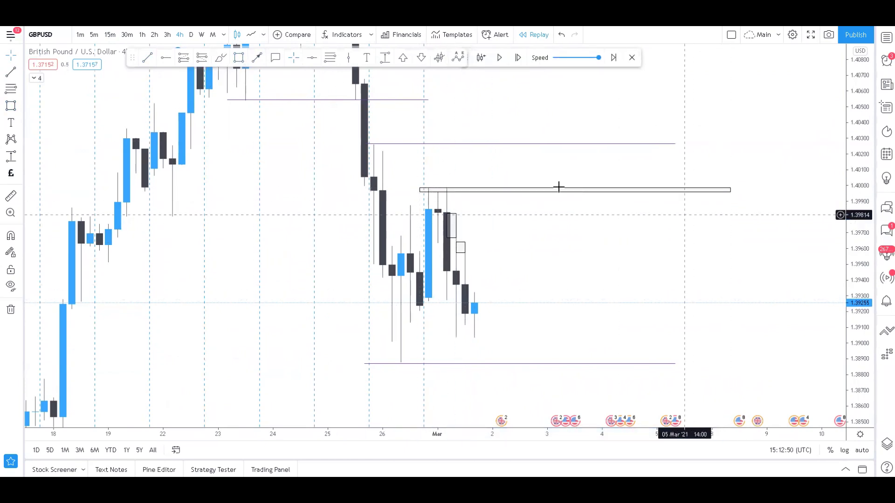
- On an inverted price scale, brush a projected path through the 1.4000 zone and back to the 1.3887 line, and restore the scale
right_click(858, 204)
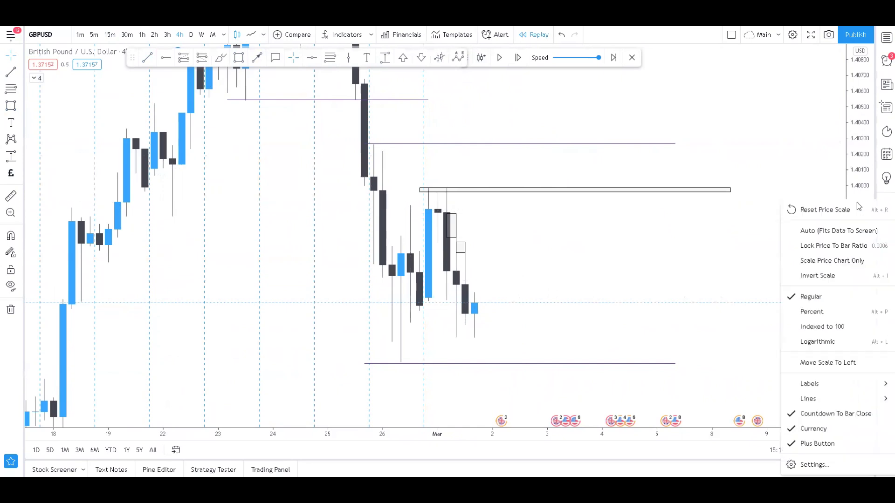
click(820, 275)
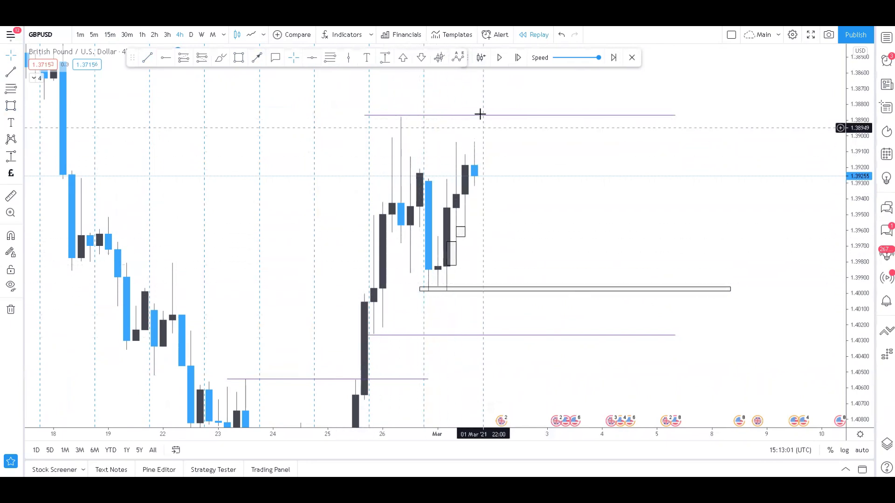
mouse_move(474, 173)
mouse_down()
mouse_move(507, 282)
mouse_move(575, 122)
mouse_up()
right_click(861, 190)
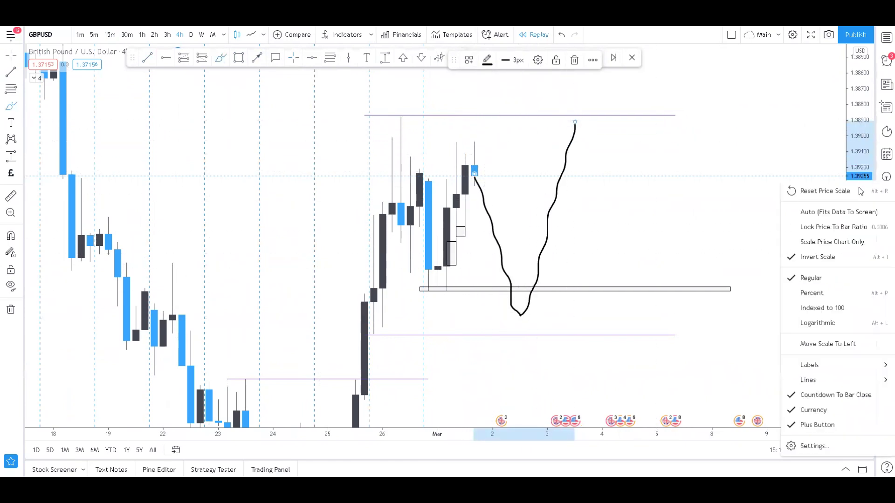
click(833, 262)
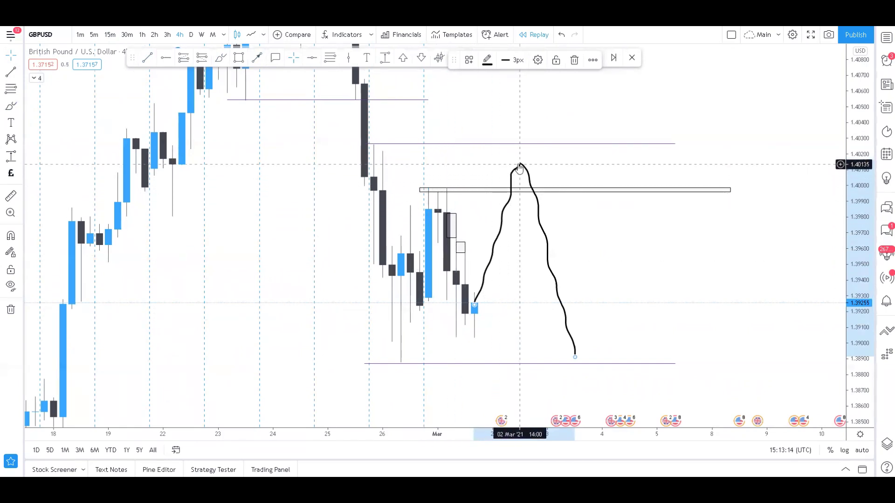
- Move the floating drawing toolbar off the replay controls and advance the 4-hour replay to 4 March
drag(453, 60, 444, 73)
click(521, 57)
click(521, 57)
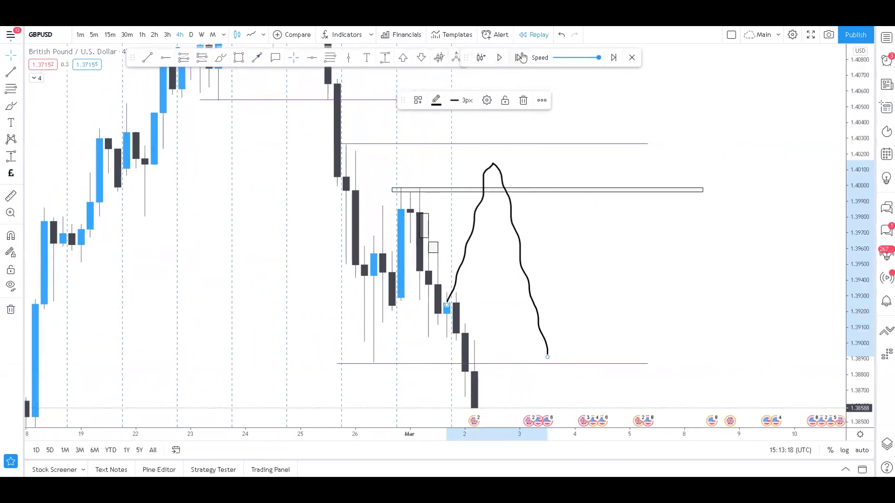
click(521, 57)
click(521, 56)
click(521, 57)
click(521, 57)
click(521, 57)
click(521, 57)
click(520, 57)
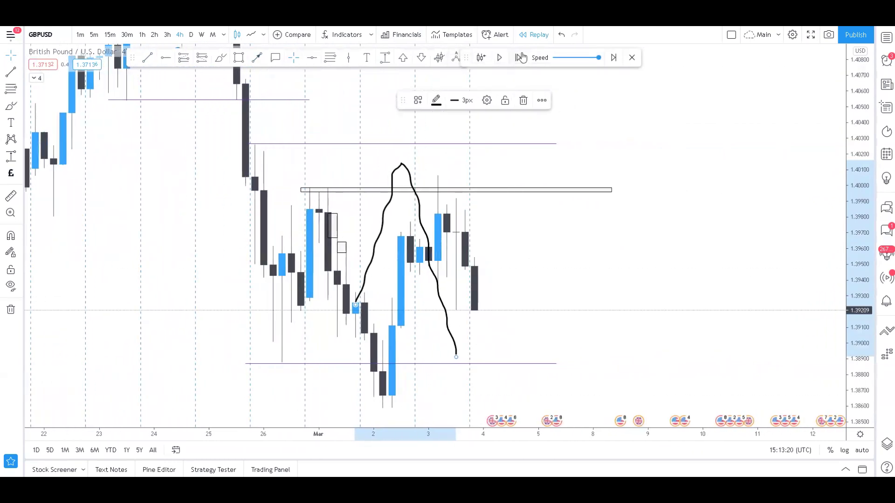
click(521, 57)
click(521, 57)
click(521, 57)
click(521, 57)
- Delete the brushed projection path from the 4-hour chart
drag(634, 250, 719, 249)
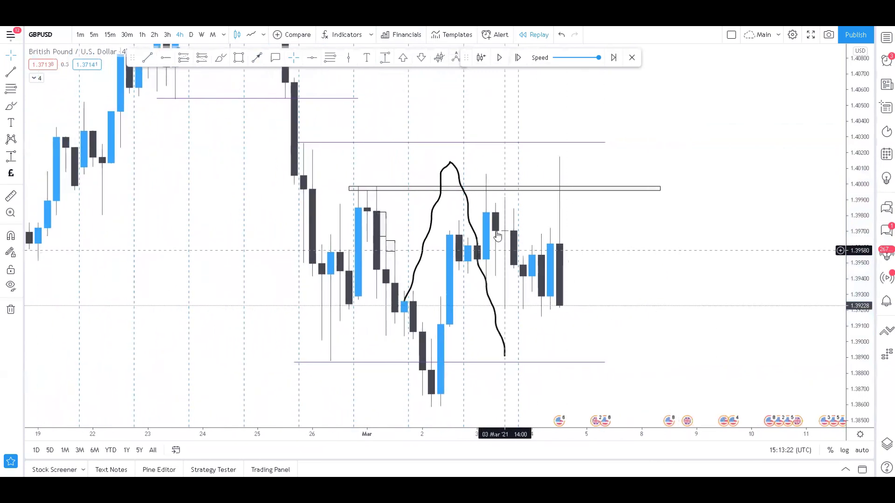
click(469, 208)
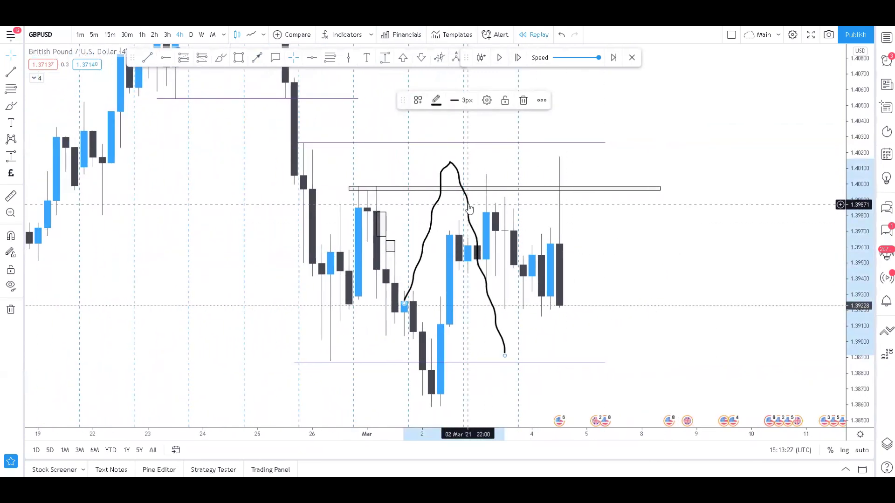
key(Delete)
drag(619, 223, 679, 243)
scroll(680, 242, up, 2)
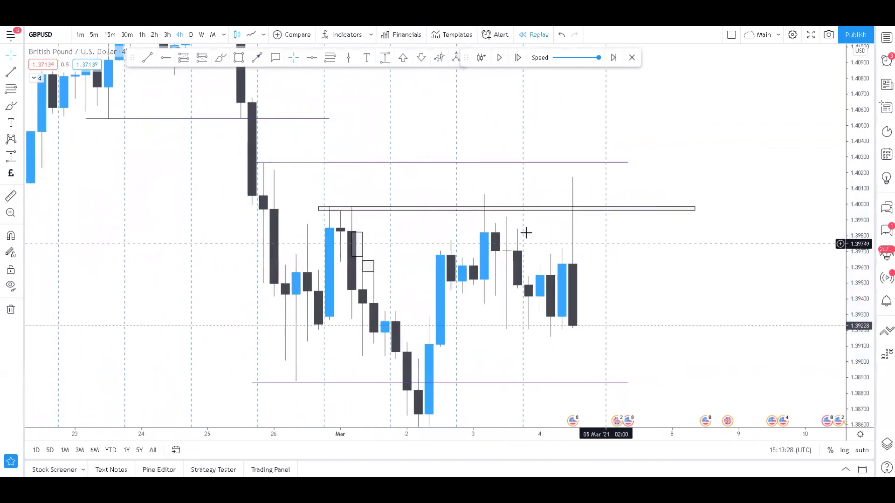
- Circle the two wicks above the 1.4000 rectangle on 3 and 4 March with the brush
click(221, 61)
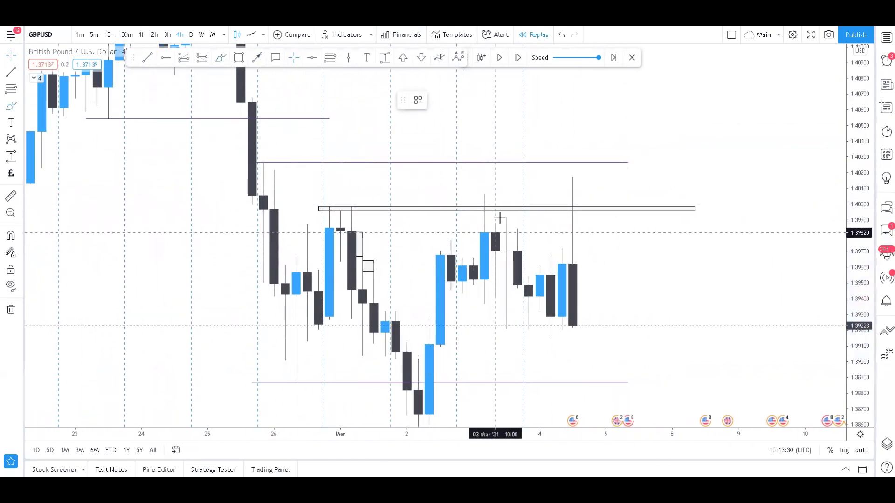
drag(490, 192, 471, 205)
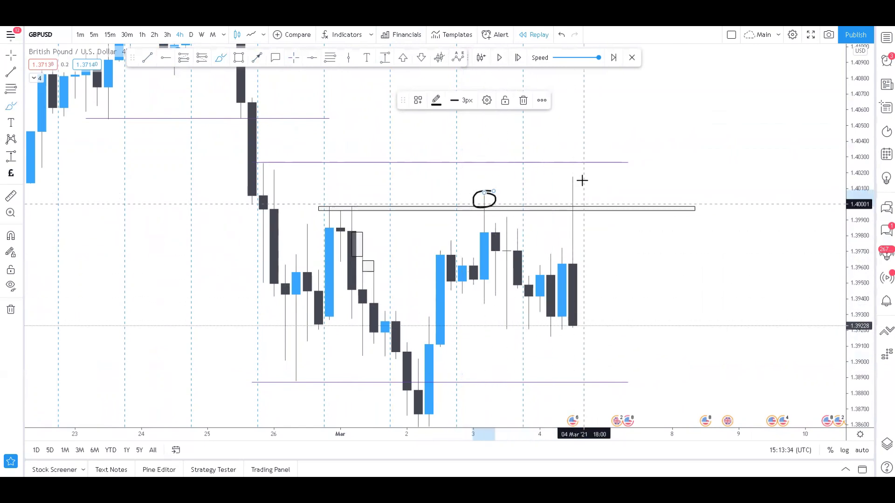
drag(582, 175, 570, 174)
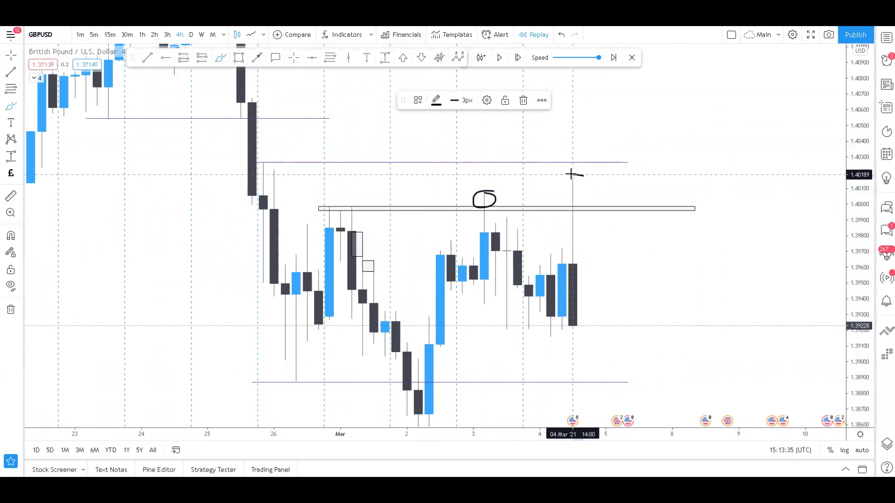
- Advance the 4-hour replay to 8 March and bring the drop below the 1.3887 line into view
click(522, 62)
click(522, 61)
double_click(522, 61)
double_click(522, 62)
click(522, 62)
click(522, 61)
click(522, 61)
scroll(64, 223, down, 4)
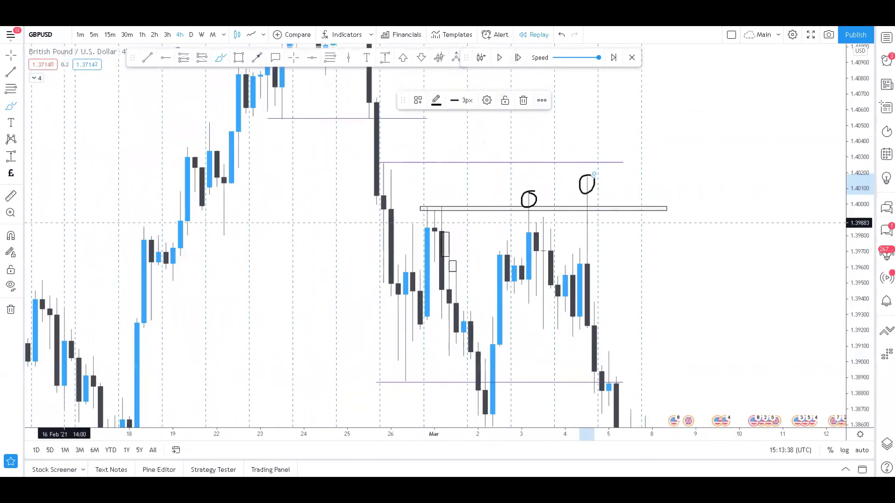
scroll(801, 299, down, 3)
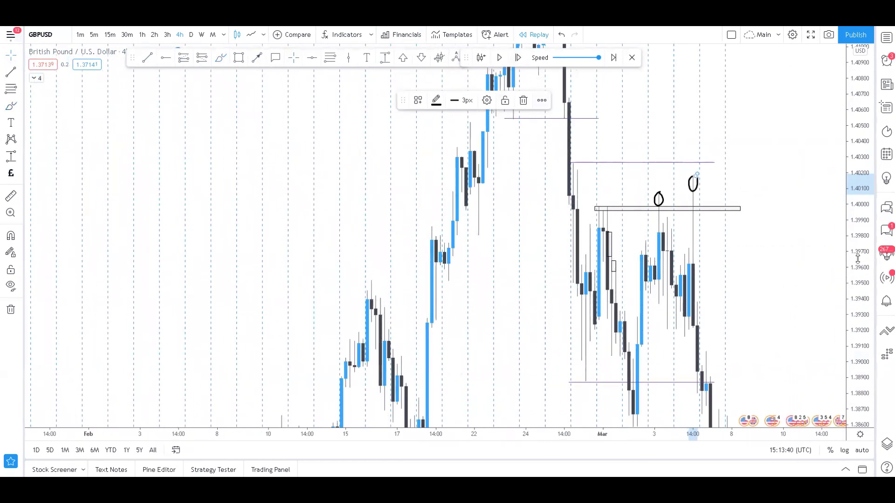
scroll(811, 279, up, 5)
- Switch to the 5-minute timeframe, enlarge the price action, and move the brushed circle over the 3 March high
click(94, 34)
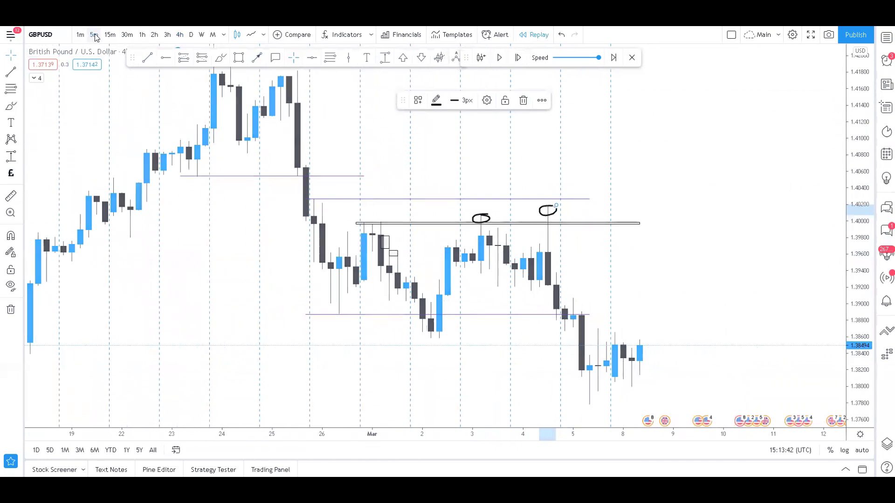
scroll(629, 284, down, 10)
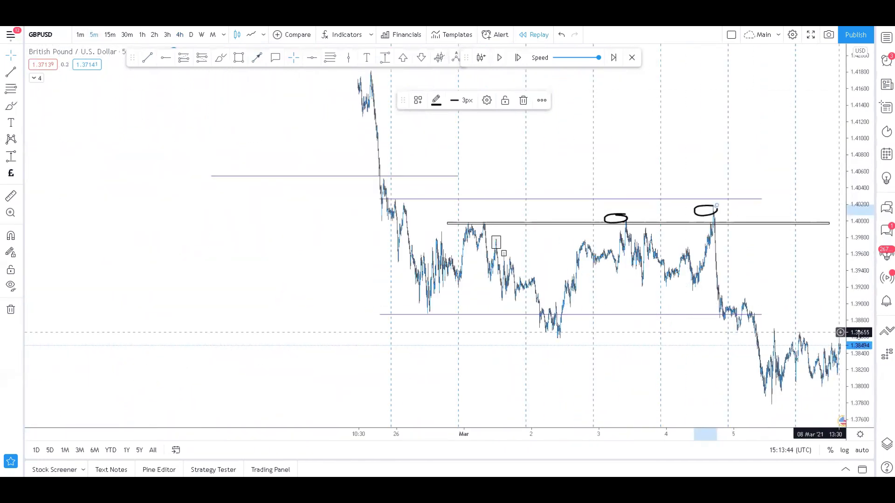
drag(860, 364, 865, 149)
scroll(622, 365, up, 6)
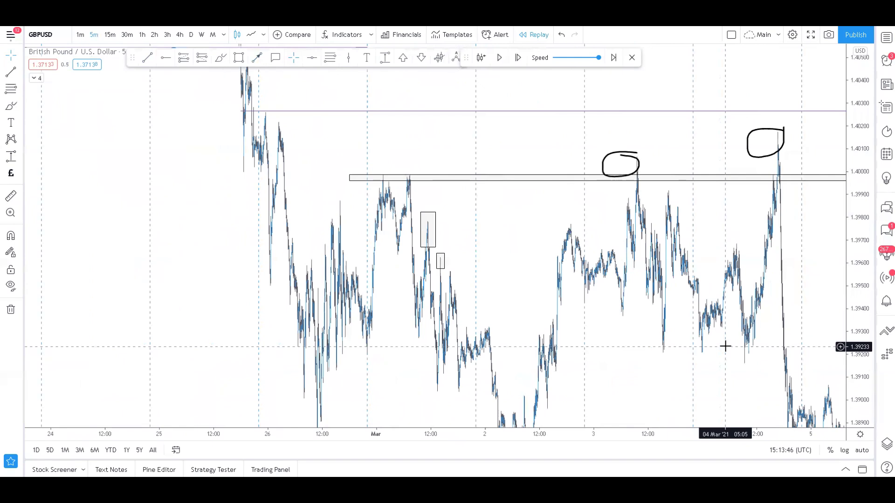
drag(603, 138, 651, 134)
scroll(621, 233, up, 4)
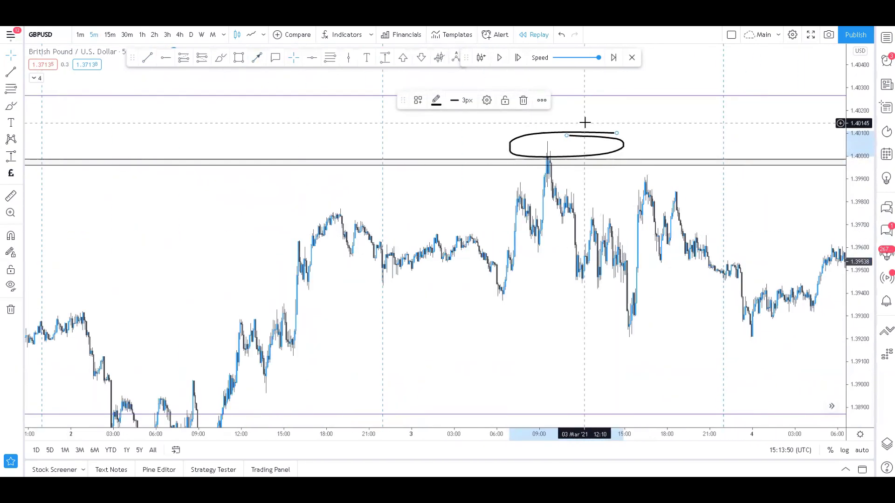
- Delete the brushed circle over the 3 March high and examine the 5-minute price action back to the start of the 1.4000 rectangle
key(Delete)
scroll(559, 196, down, 3)
scroll(611, 212, up, 3)
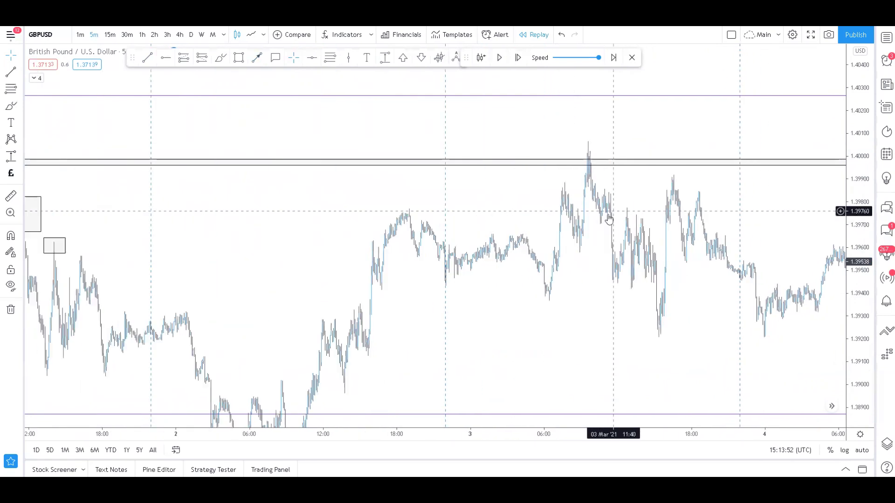
scroll(489, 215, down, 2)
scroll(571, 215, up, 1)
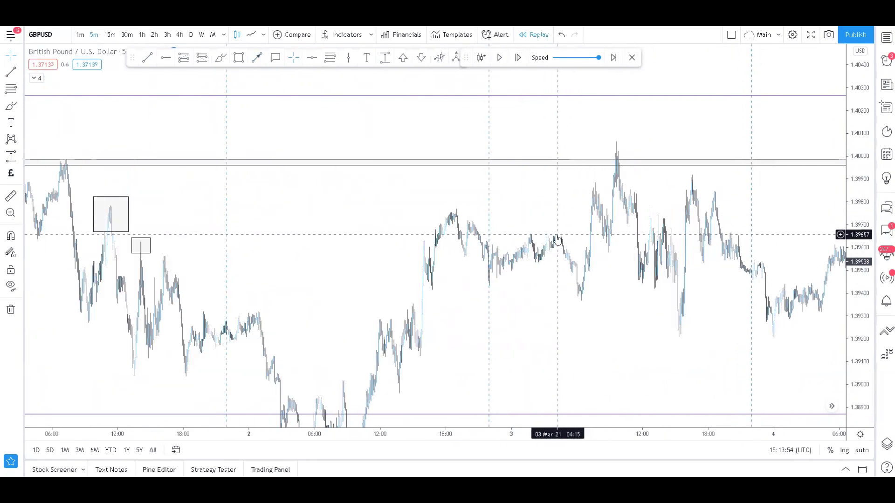
scroll(556, 235, up, 3)
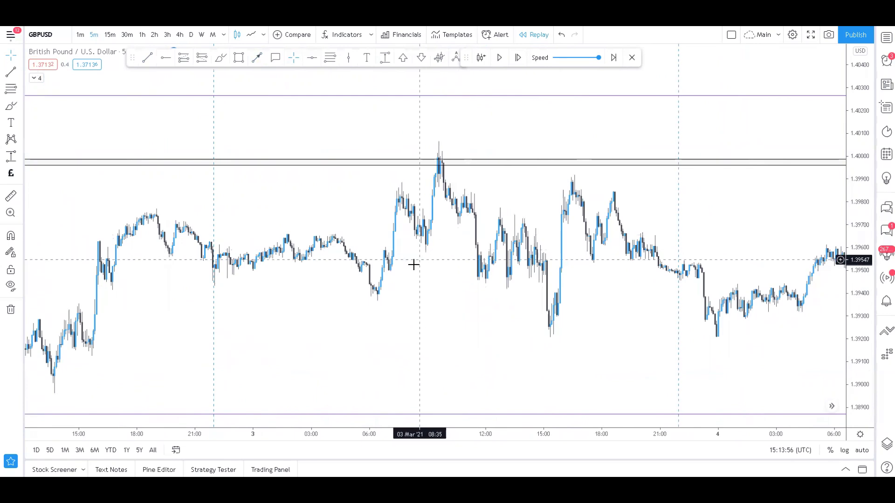
scroll(559, 261, down, 2)
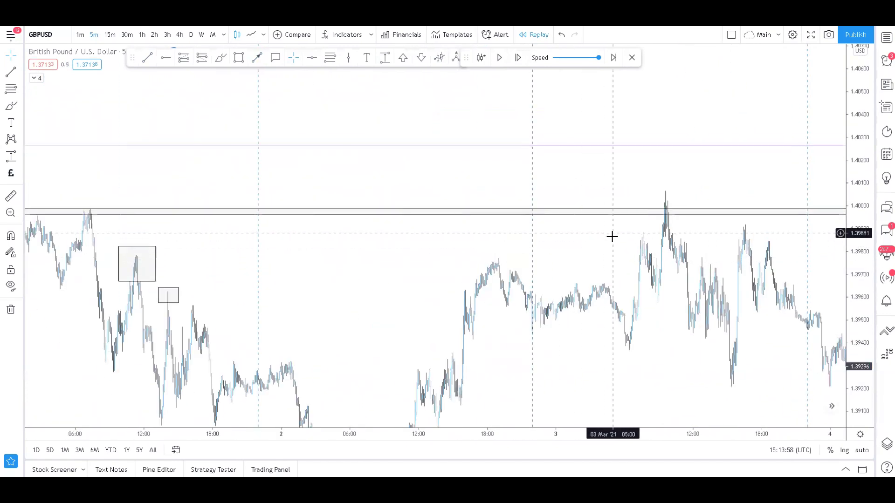
scroll(643, 238, down, 2)
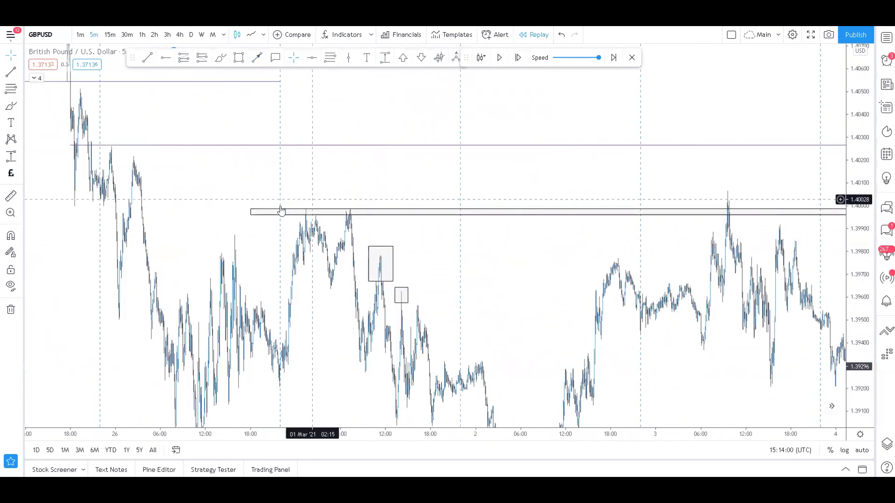
- Draw a Fibonacci retracement over the 3 March rally from 1.39493 to 1.39887 on the 5-minute chart, and remove it
scroll(569, 186, up, 3)
scroll(561, 217, up, 3)
drag(407, 296, 521, 262)
click(330, 57)
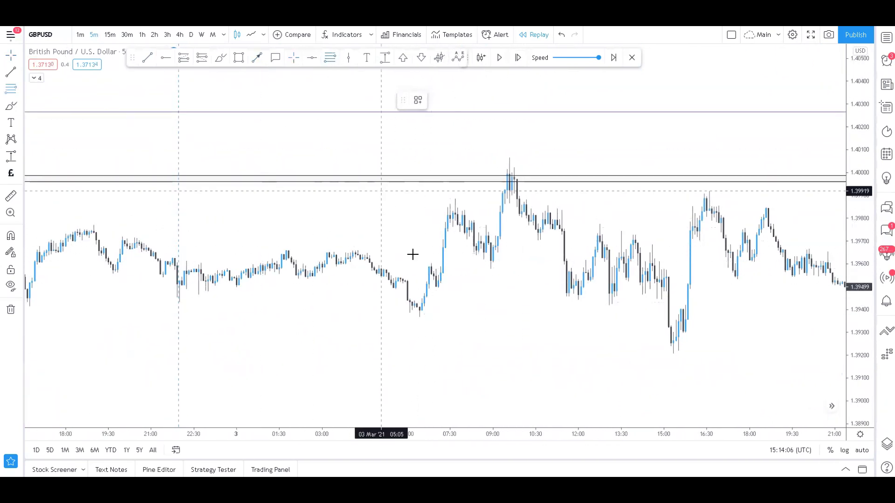
click(432, 287)
click(503, 198)
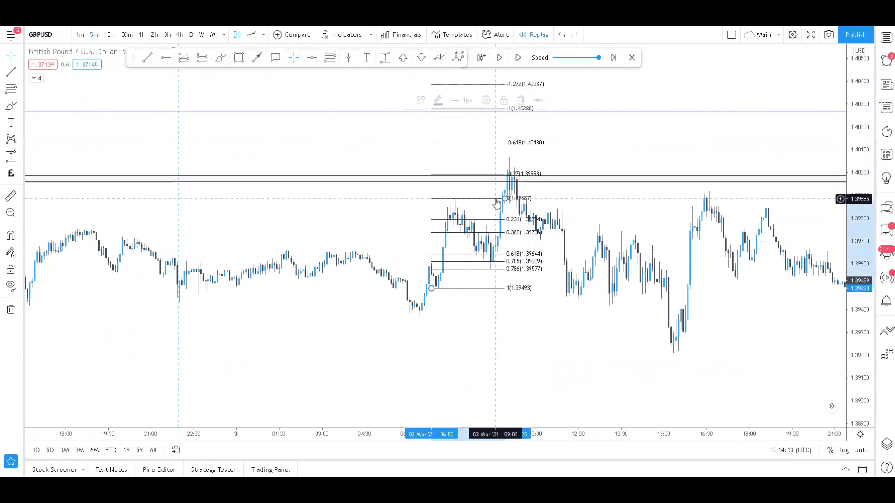
key(Delete)
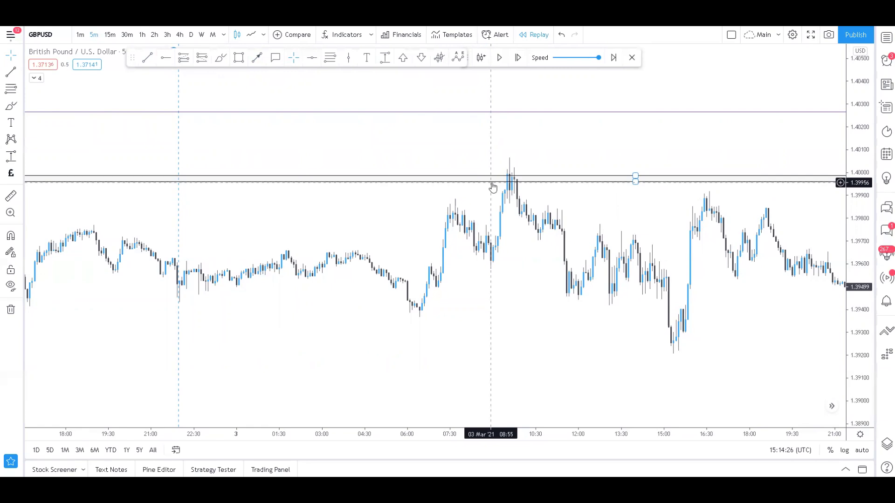
- Switch to the 1-hour timeframe with a reset chart view and delete the remaining brushed circle above the 4 March high
scroll(475, 224, down, 5)
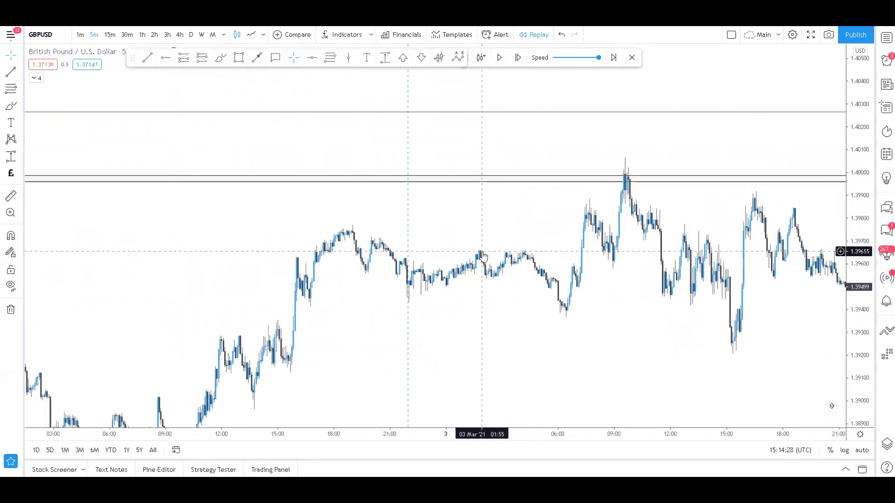
click(142, 35)
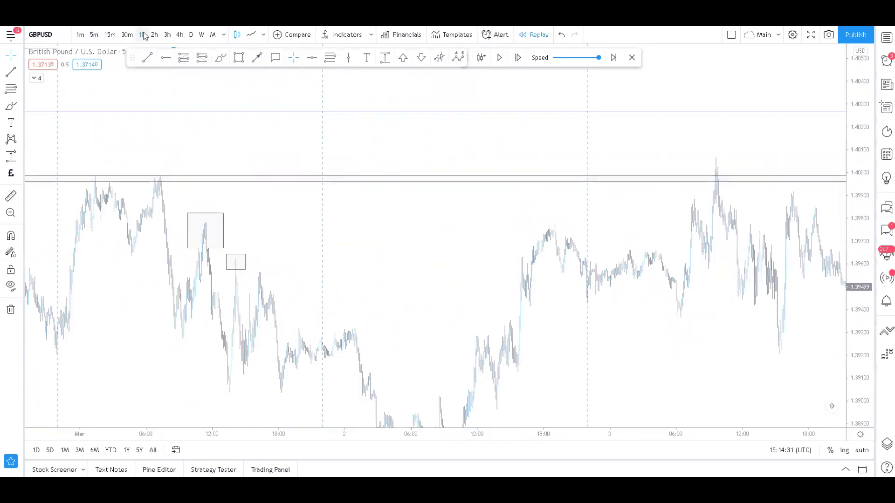
click(490, 406)
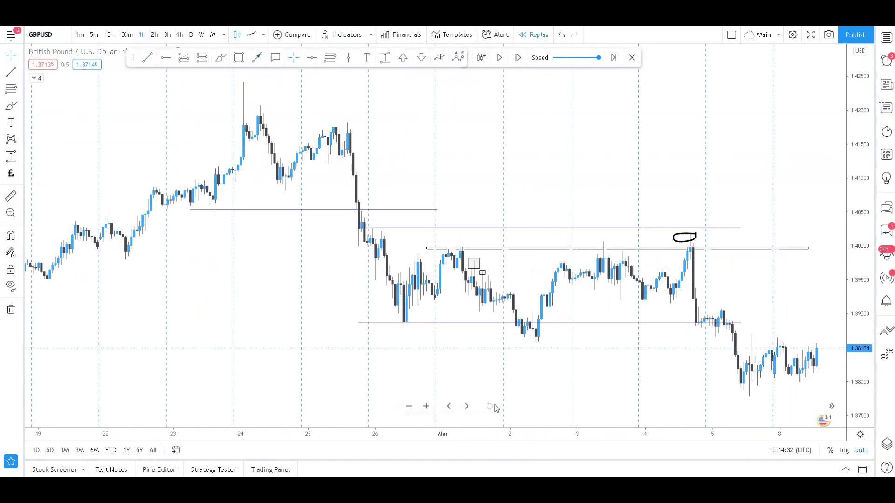
scroll(611, 280, up, 5)
click(590, 210)
key(Delete)
scroll(590, 208, down, 5)
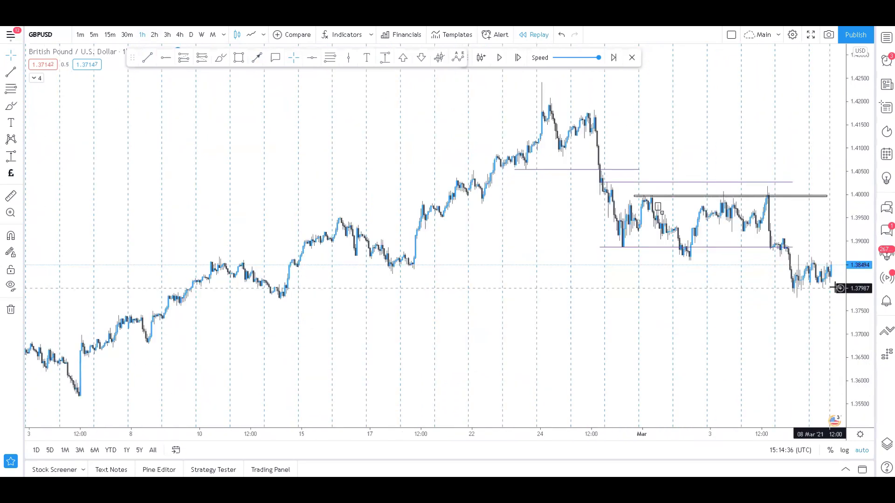
- Flatten the 1.4000 rectangle into a thin band and shorten it to start at about 28 February 22:00
drag(809, 216, 744, 238)
scroll(743, 238, up, 4)
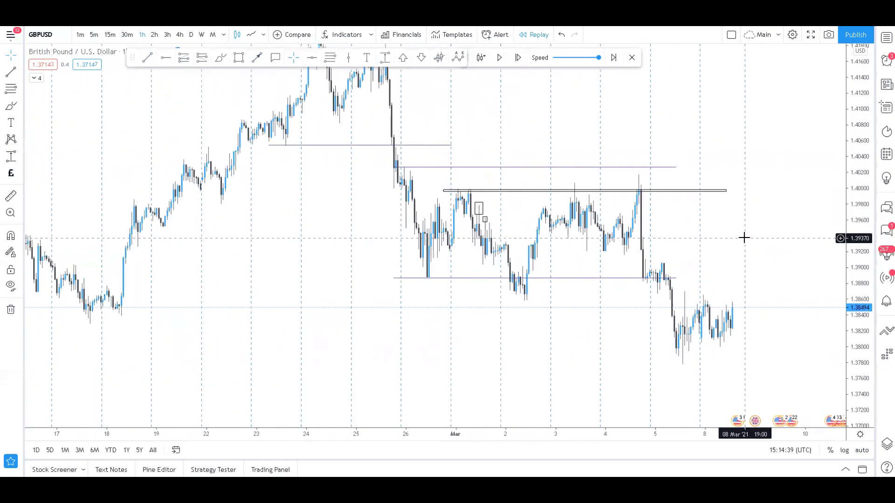
click(444, 190)
drag(445, 188, 449, 188)
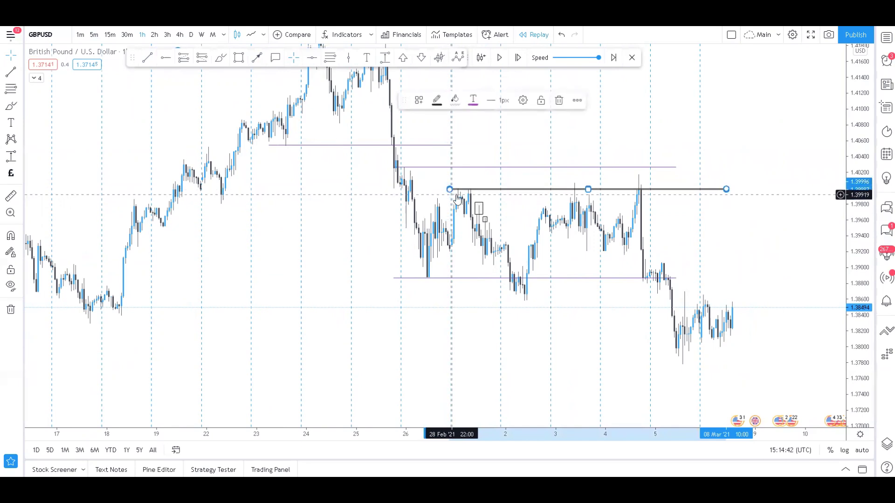
click(554, 134)
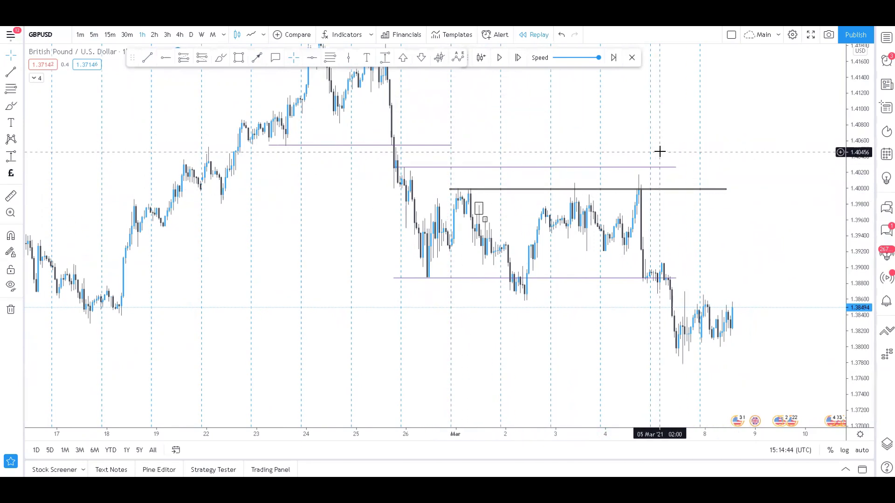